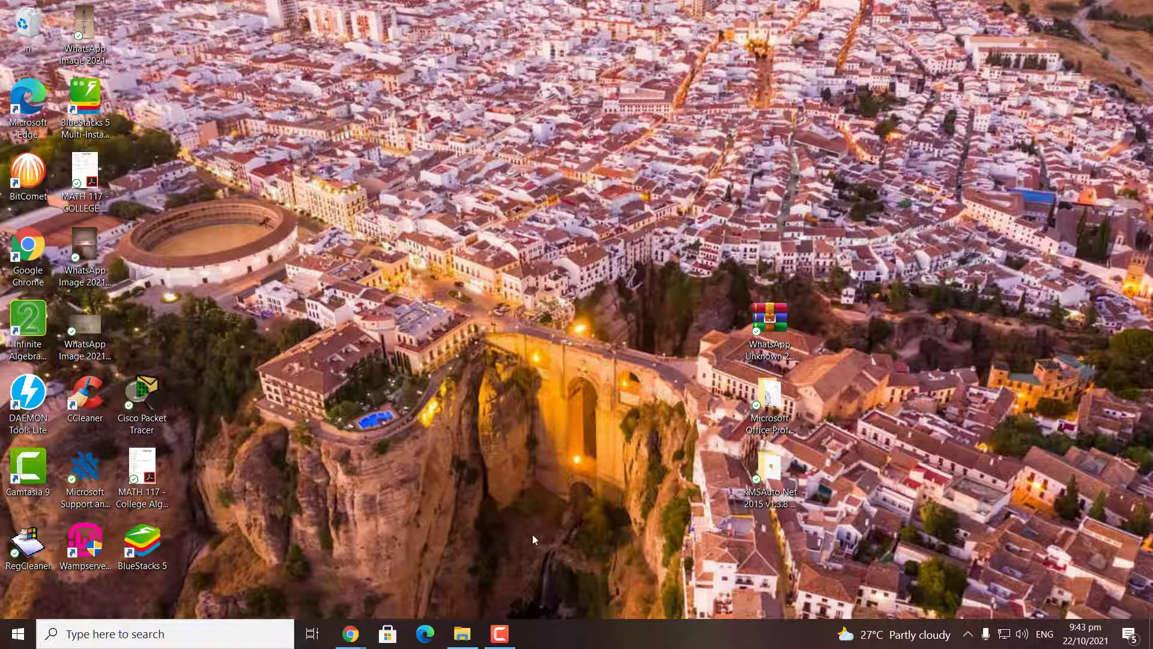
Show the previews of all open Chrome windows from the taskbar
left_click(351, 634)
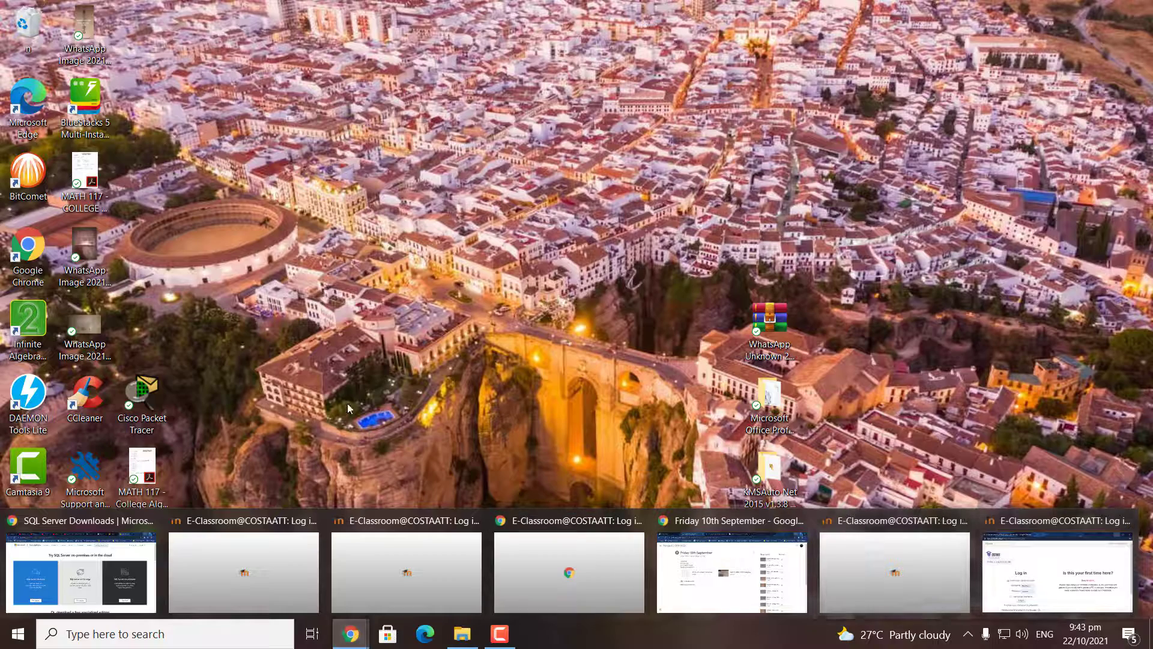
left_click(137, 560)
scroll(813, 471, "down", 5)
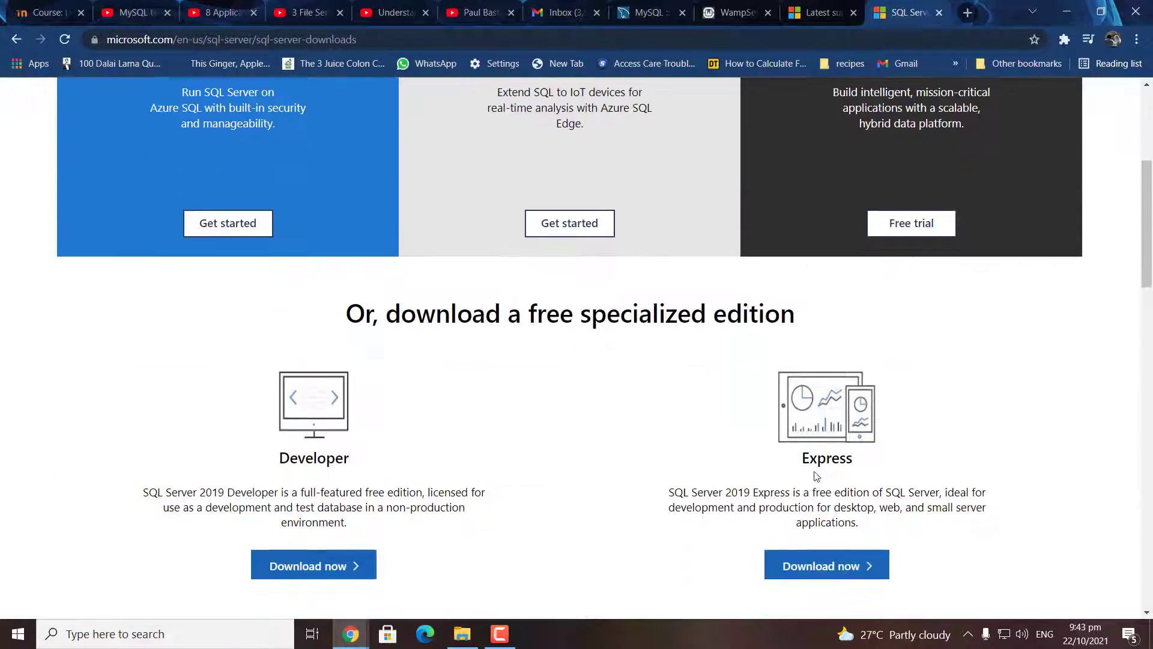
scroll(637, 490, "up", 5)
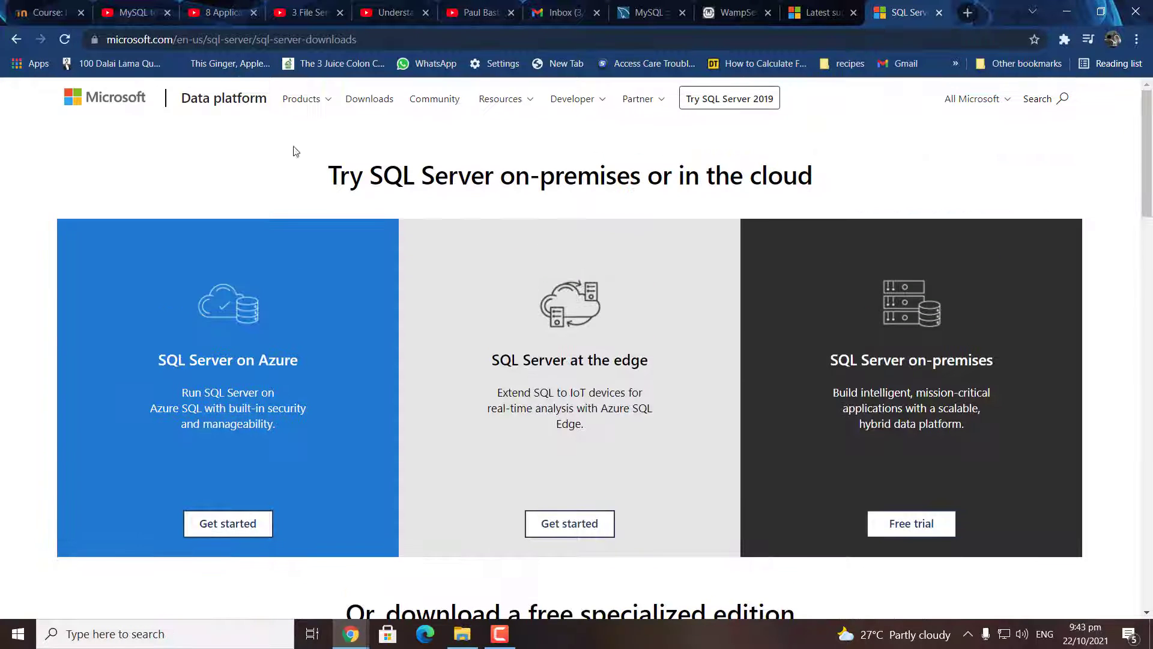
scroll(791, 532, "down", 2)
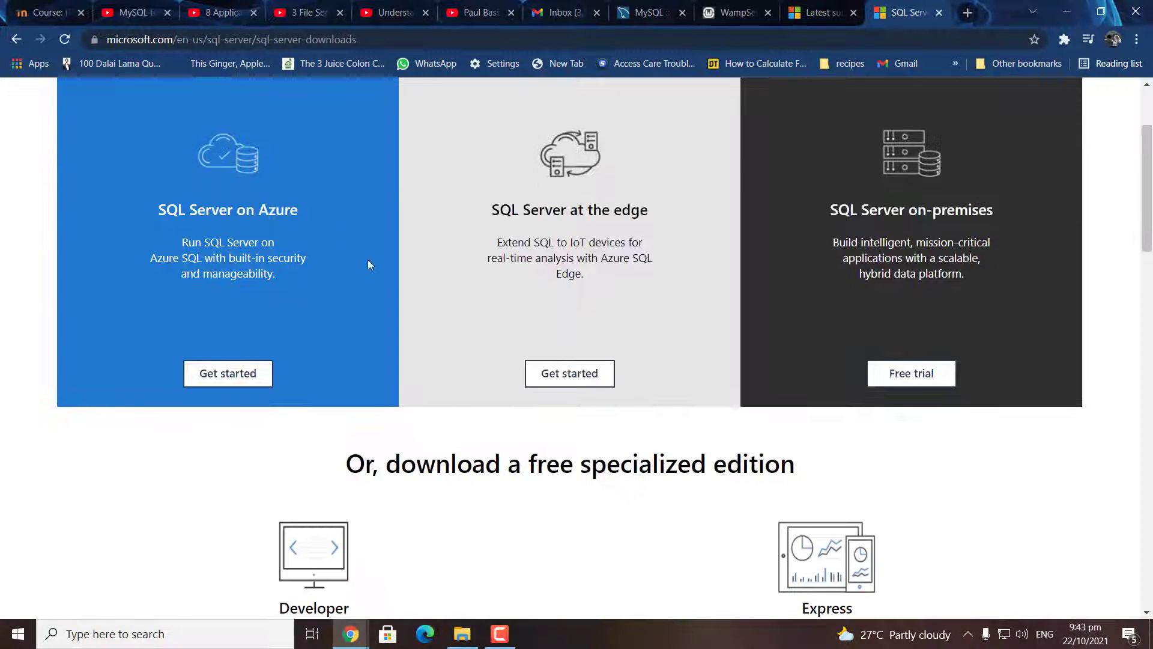
scroll(714, 510, "down", 2)
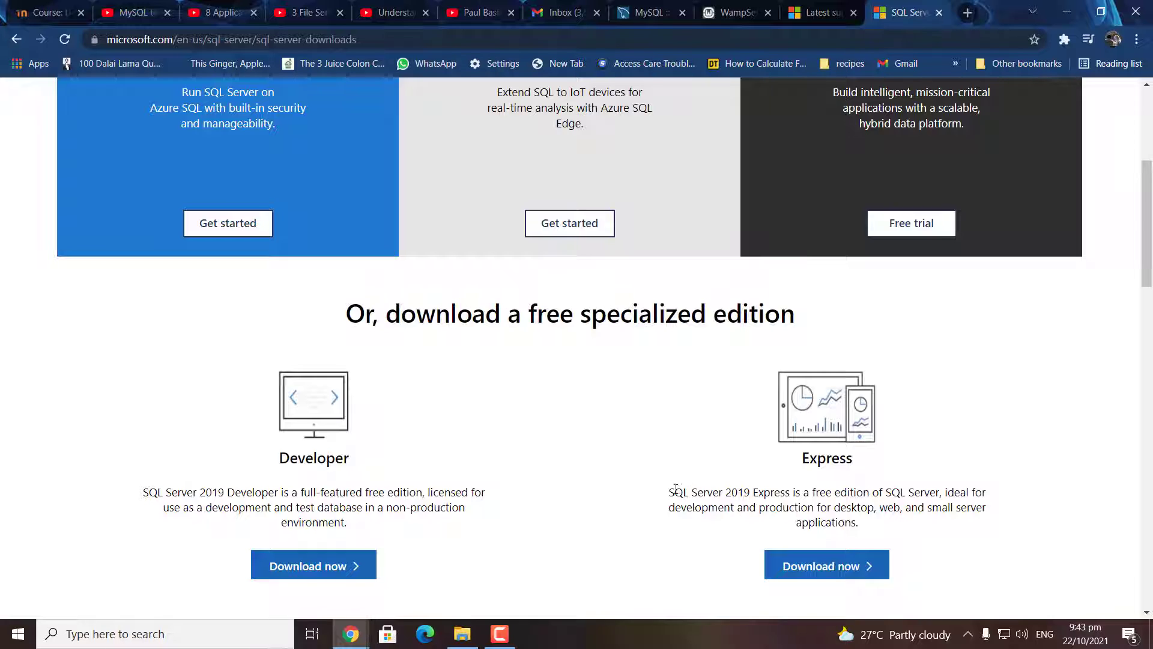
left_click_drag(670, 491, 750, 492)
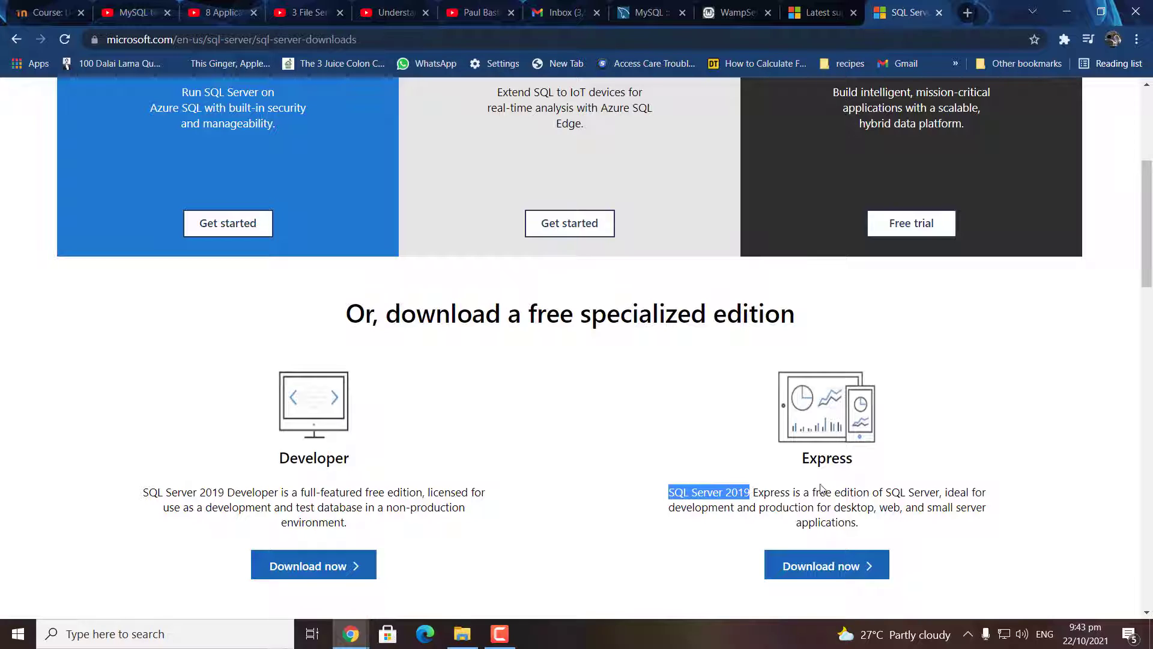
left_click(1074, 13)
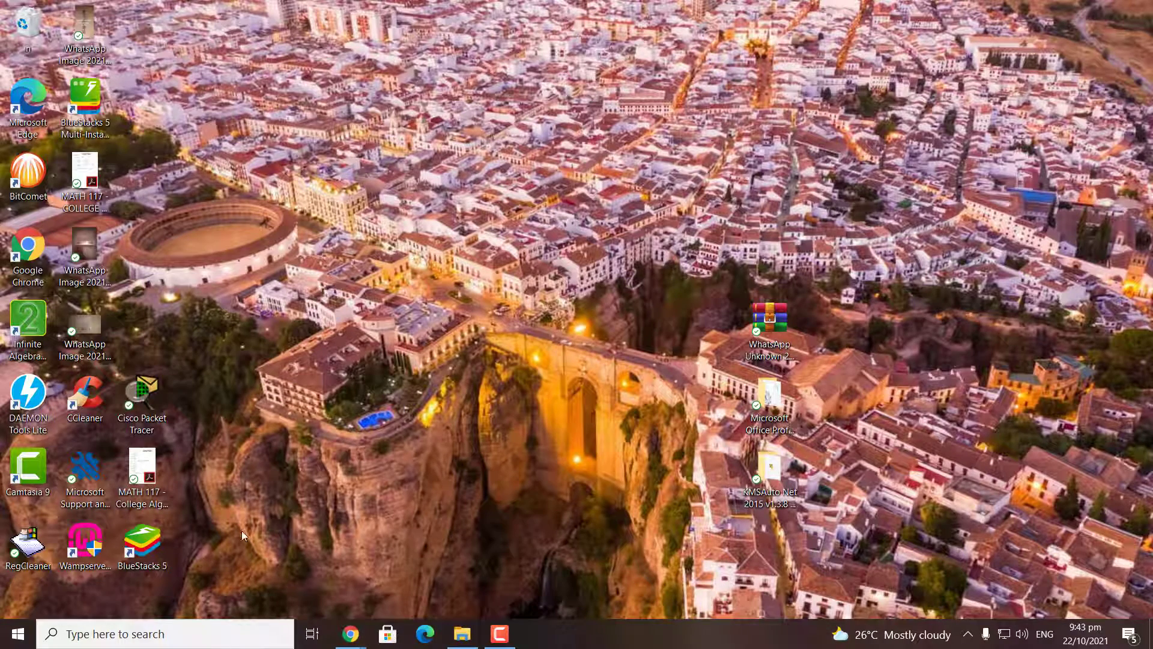
mouse_move(465, 639)
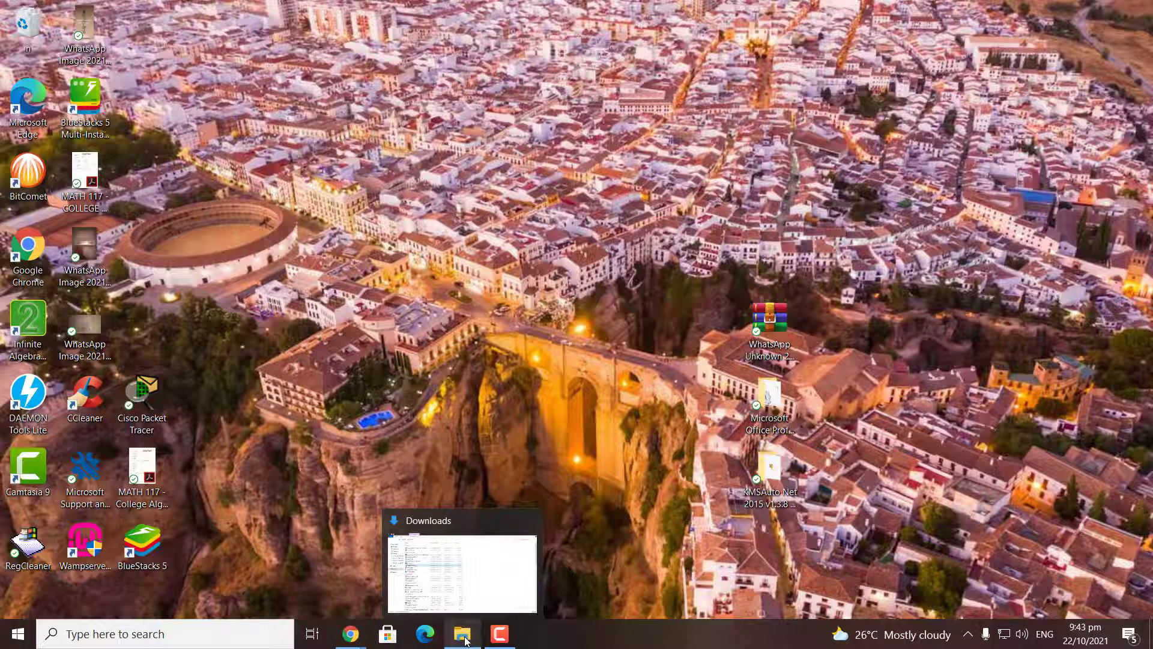
left_click(465, 638)
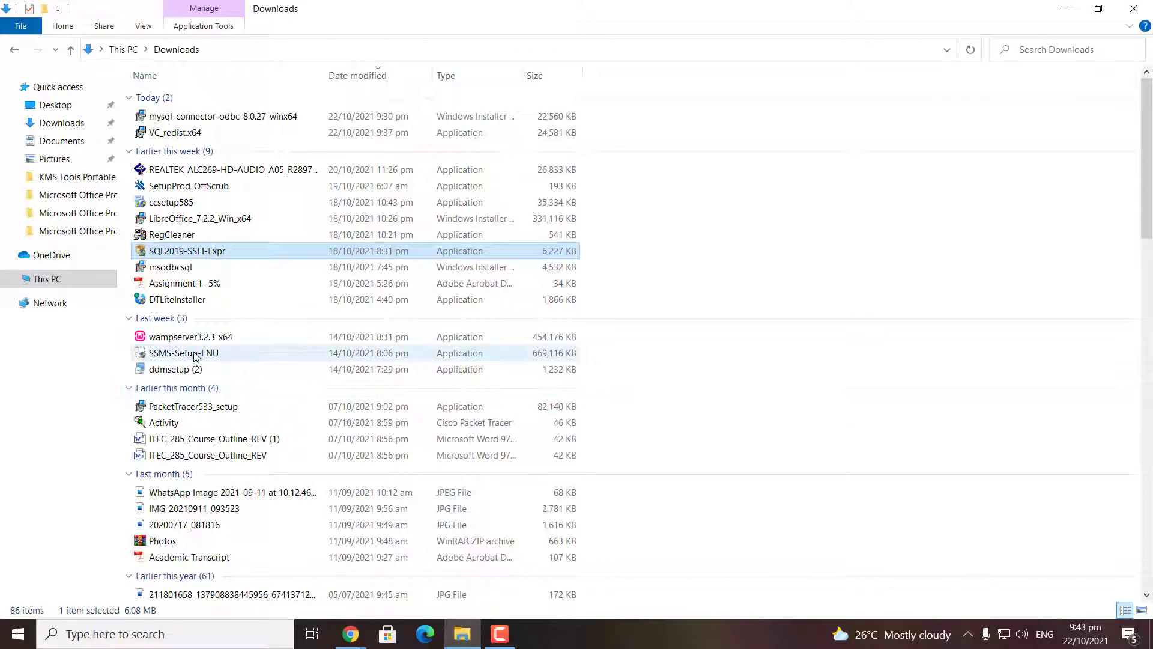
left_click(173, 356)
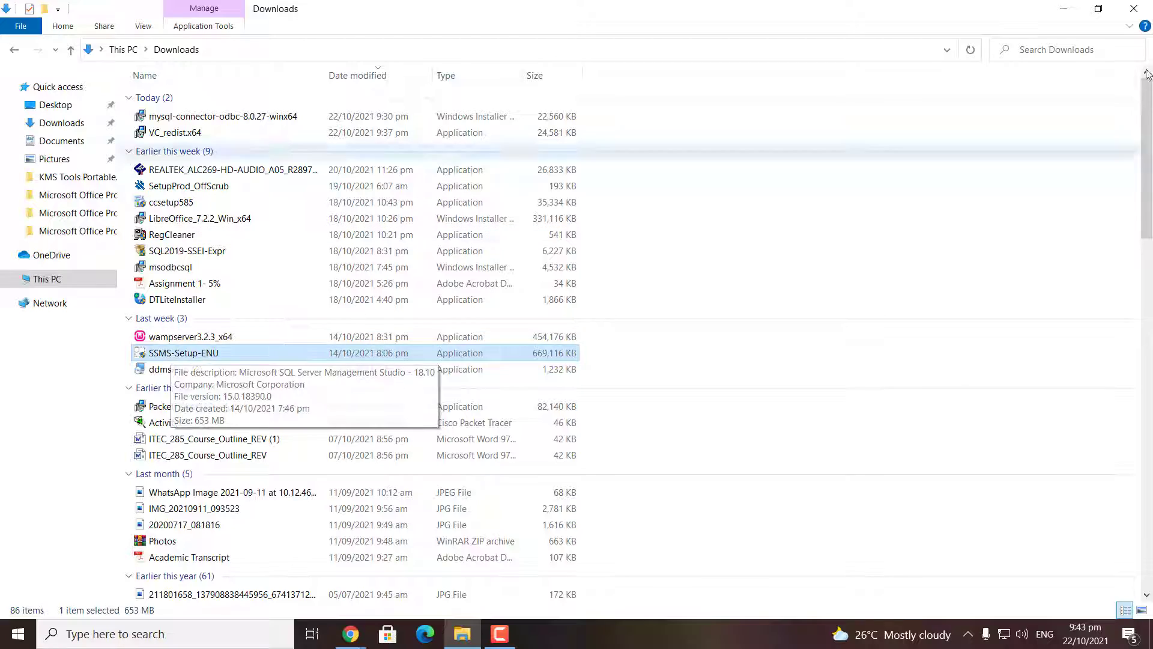
left_click(1064, 8)
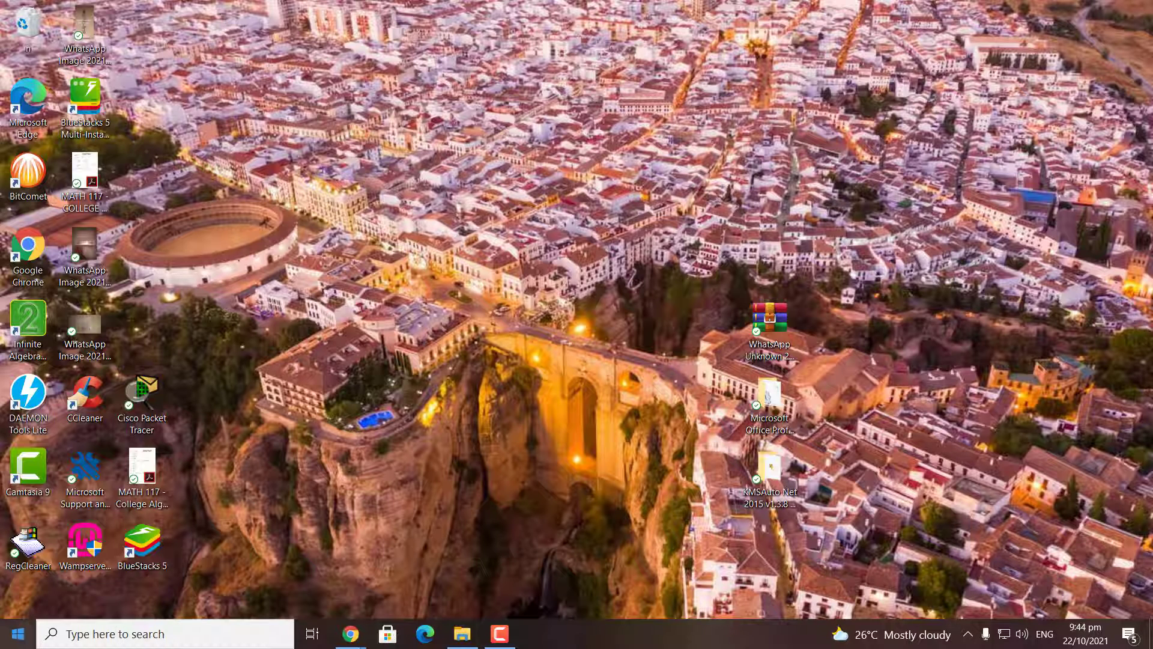
Launch SQL Server Management Studio from the Start menu's SQL Server Tools 18 folder
left_click(18, 633)
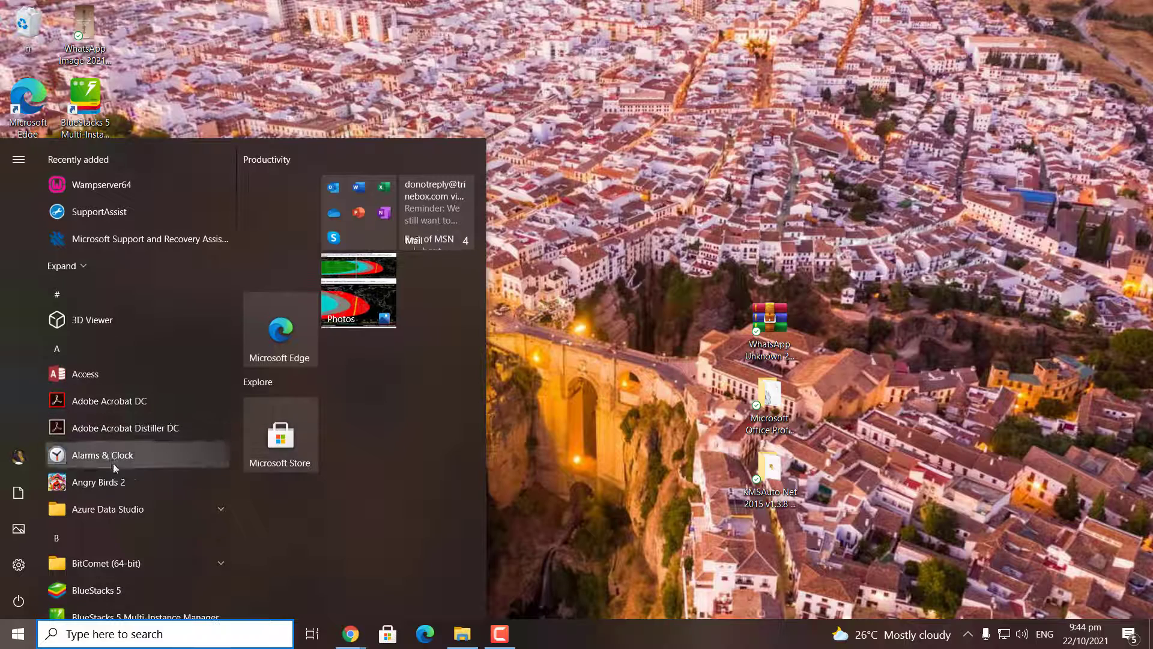
scroll(132, 481, "down", 10)
left_click(149, 472)
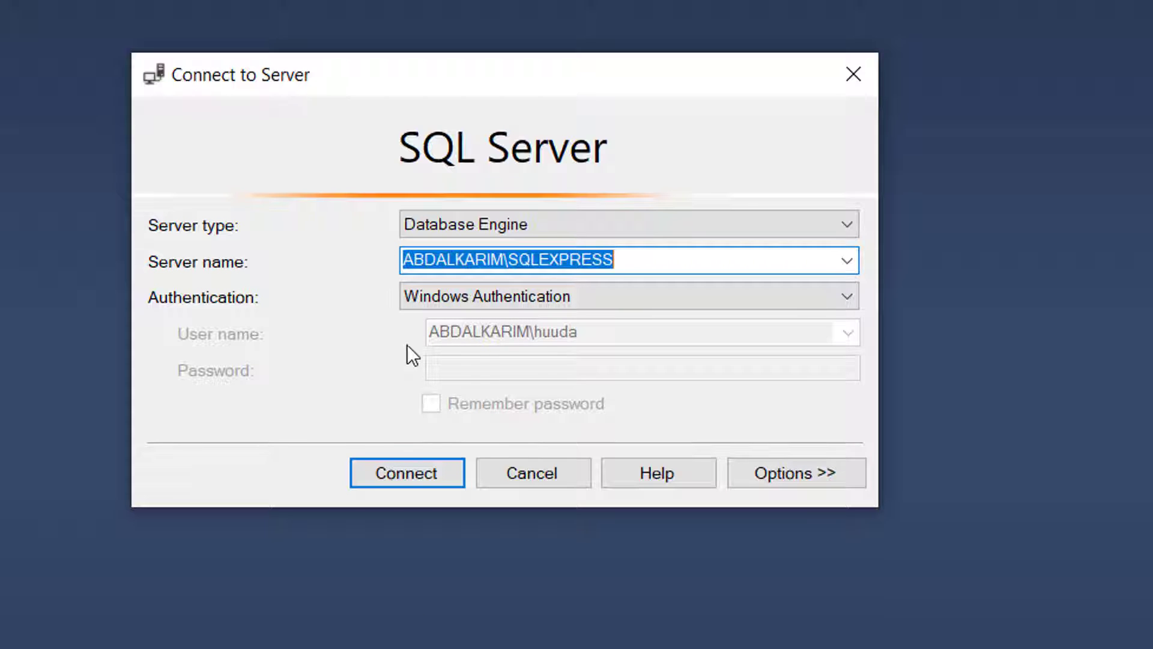
Connect to the local SQLEXPRESS server, keeping its name and Windows Authentication
left_click(729, 260)
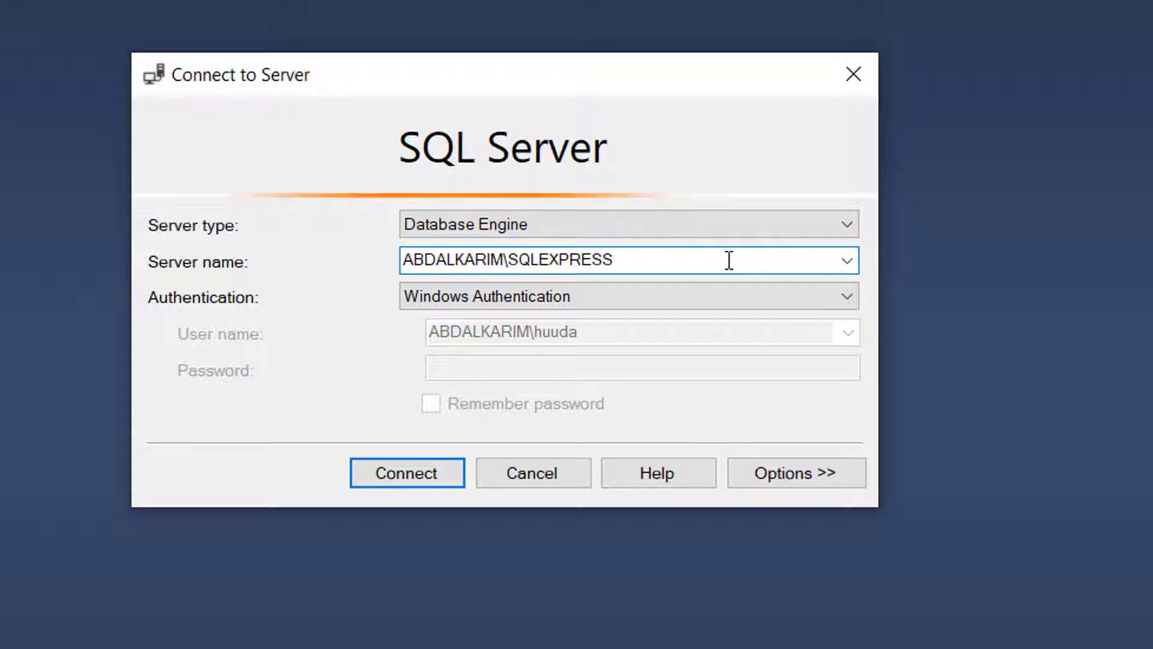
left_click(847, 260)
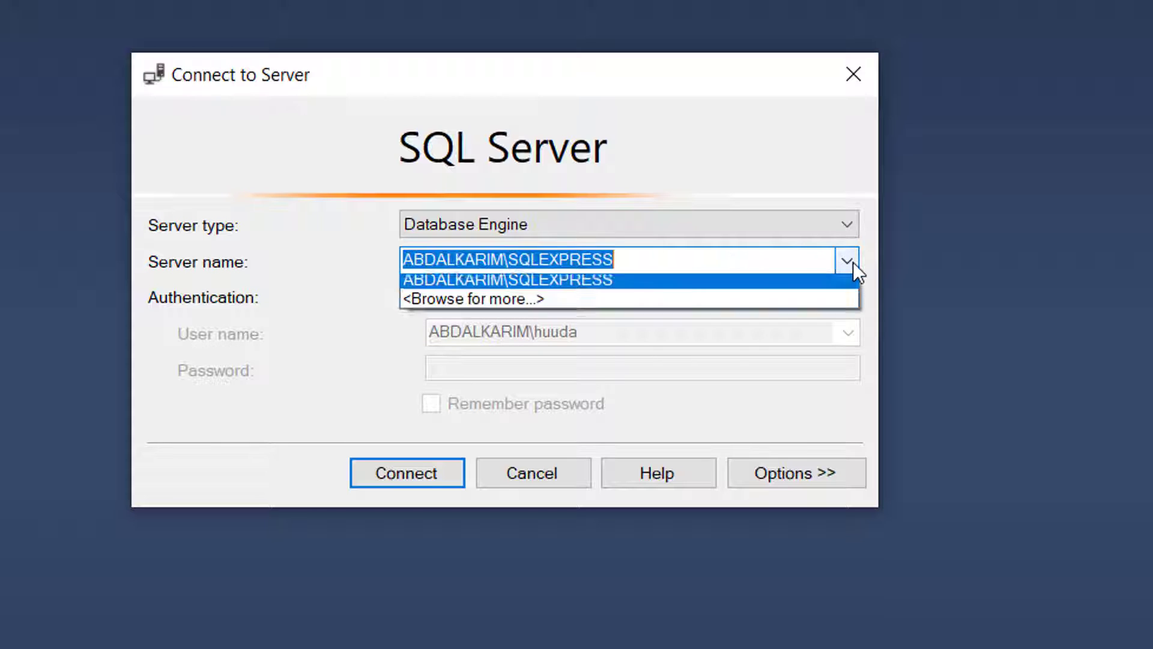
left_click(643, 252)
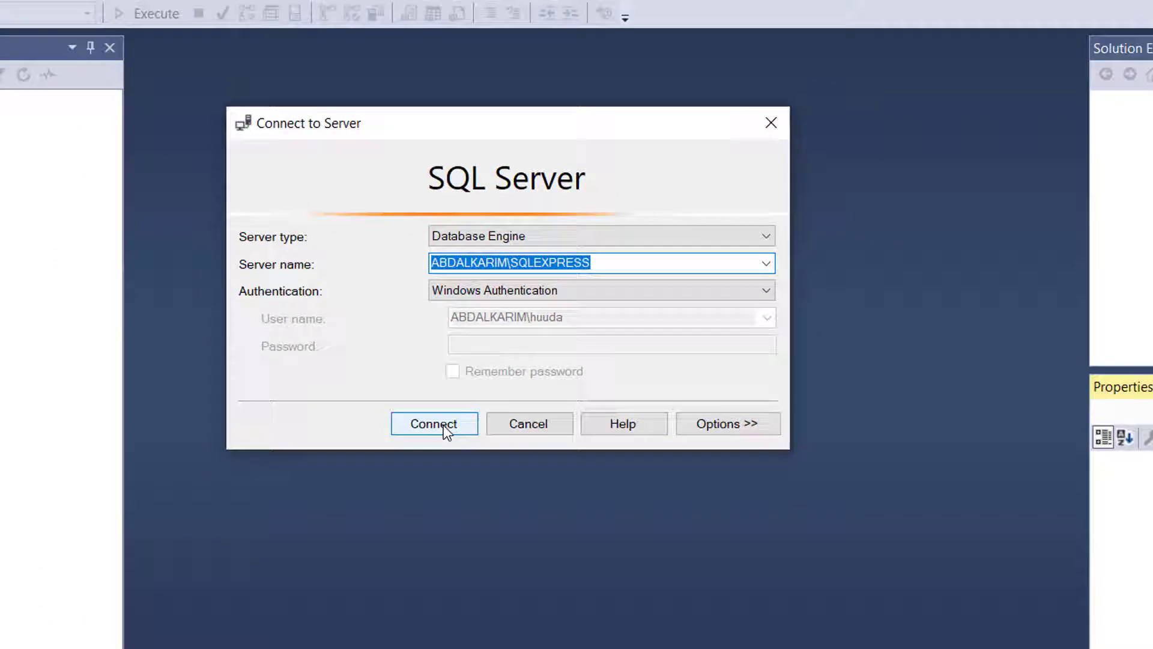
left_click(417, 476)
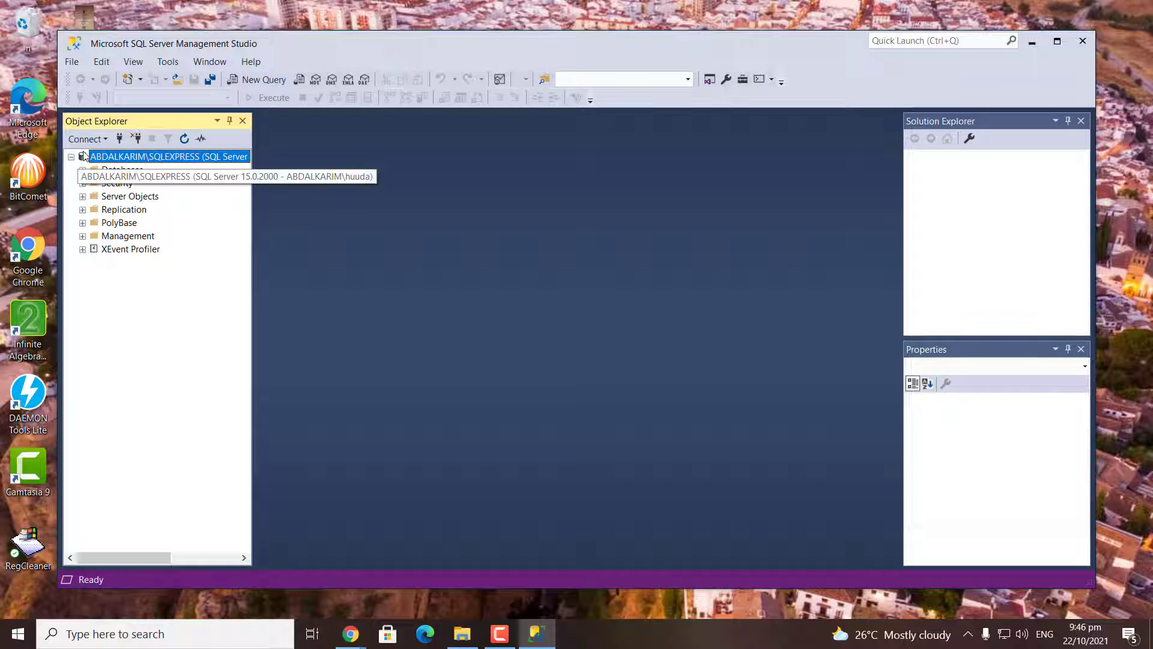
Expand Databases to show CLASSINFO, EMPDATA, EMPDATA1 and EMPLOYEES, and bring up its context menu
left_click(82, 169)
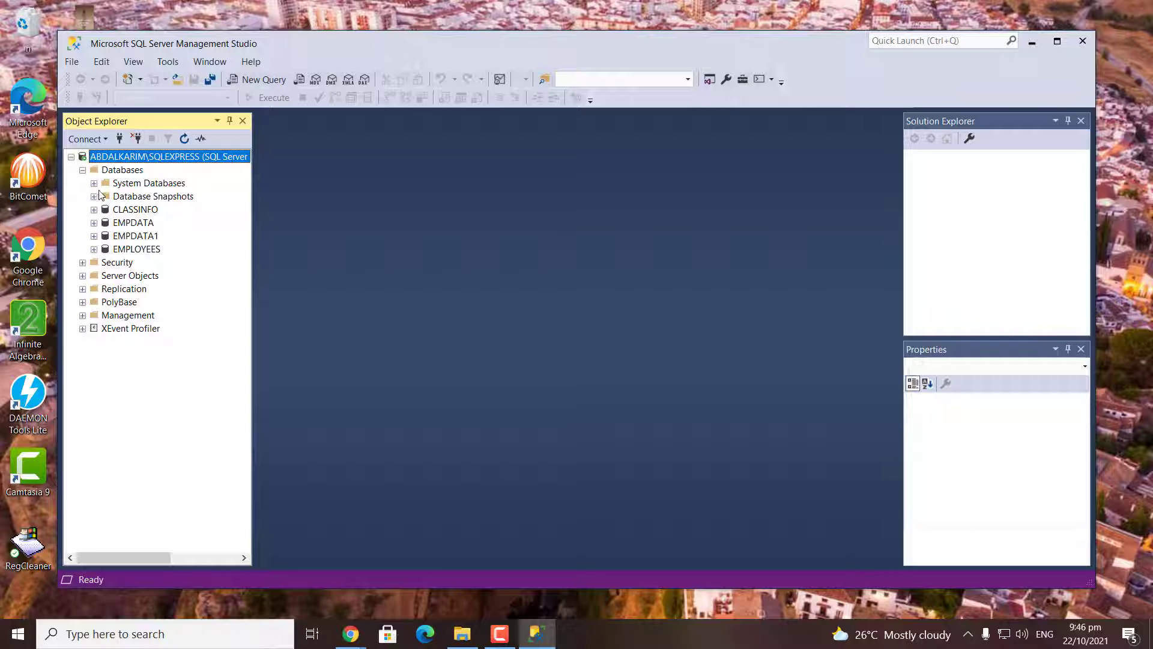
right_click(107, 172)
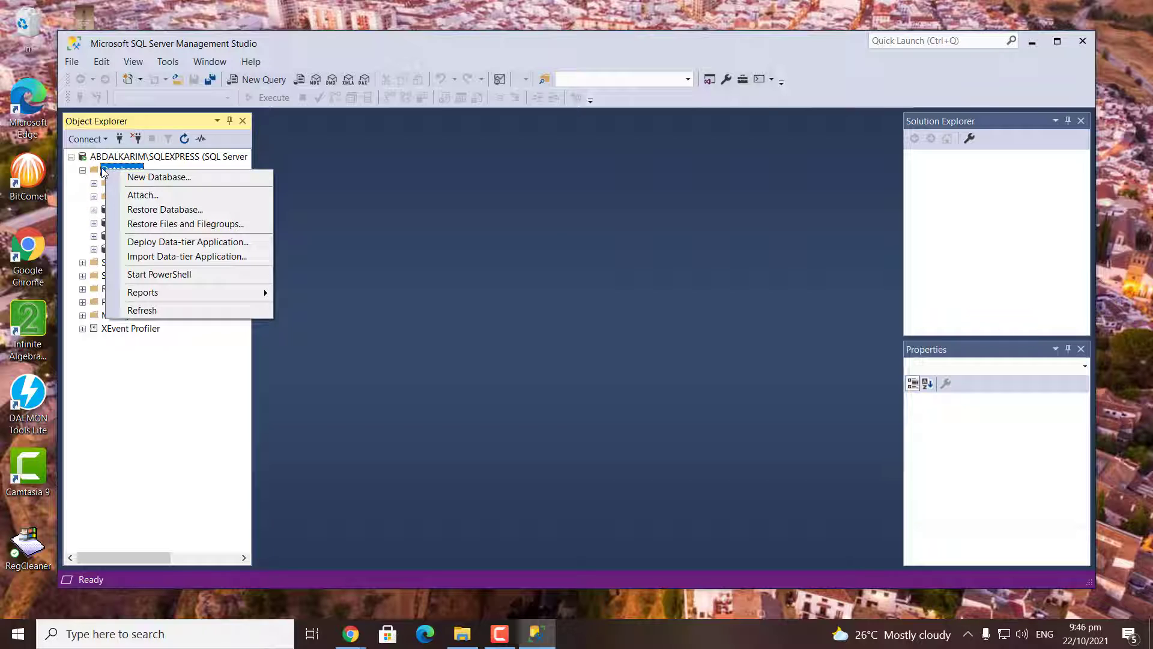
Create a new database named CLIENTINFO with default settings
left_click(166, 178)
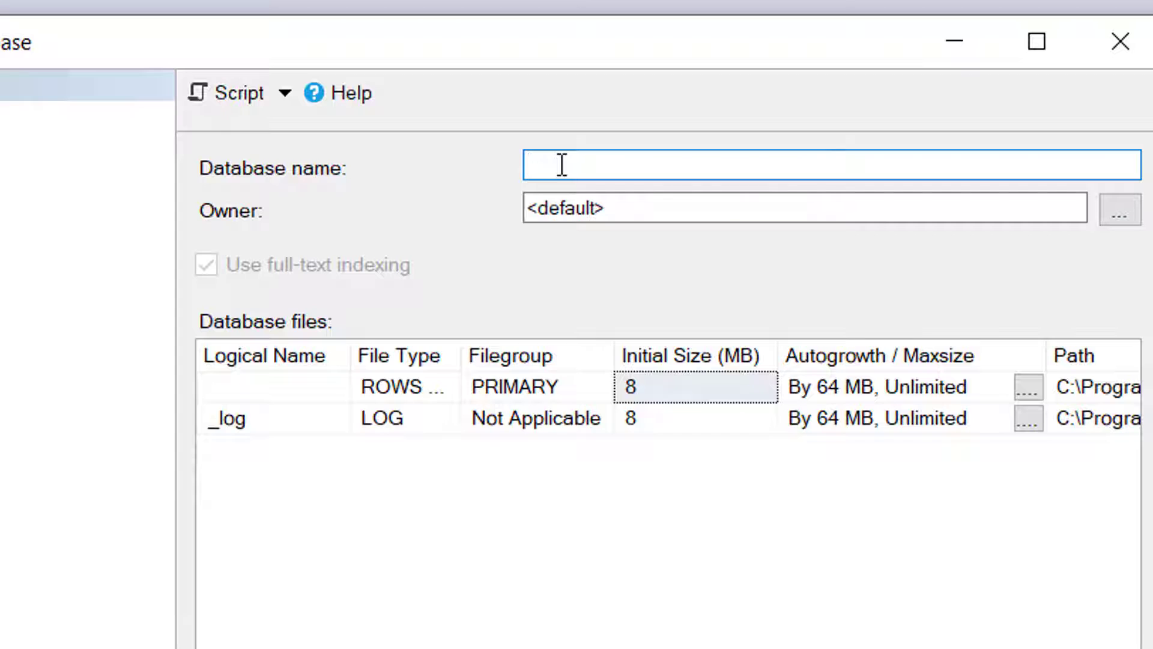
type("CLIENTIN")
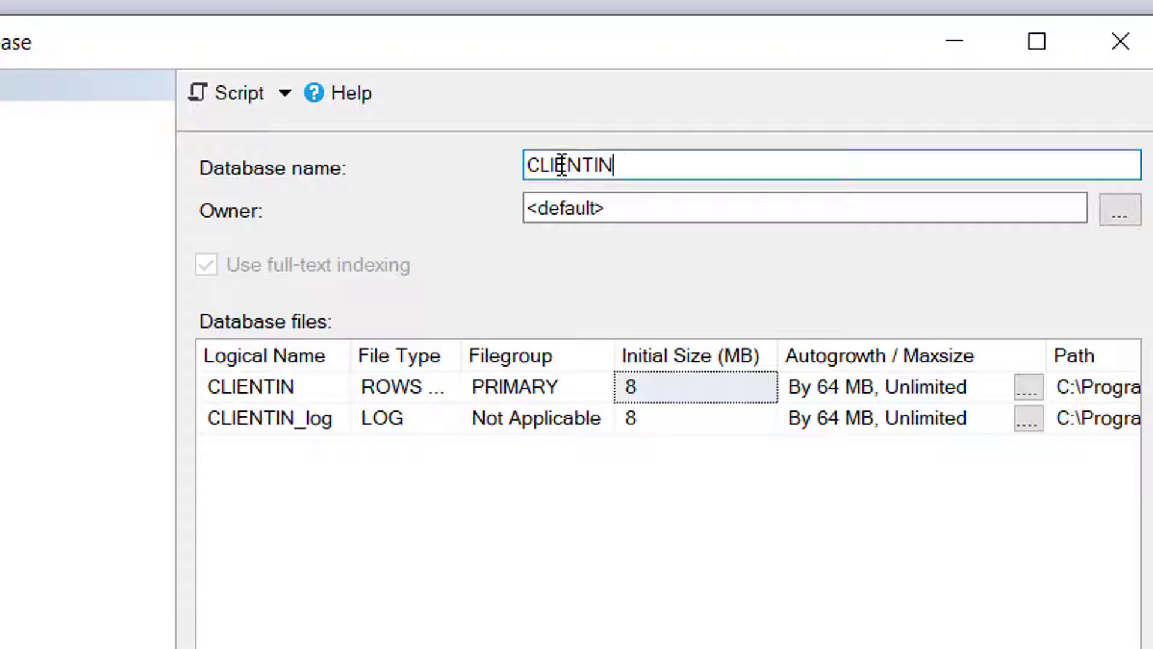
type("FO")
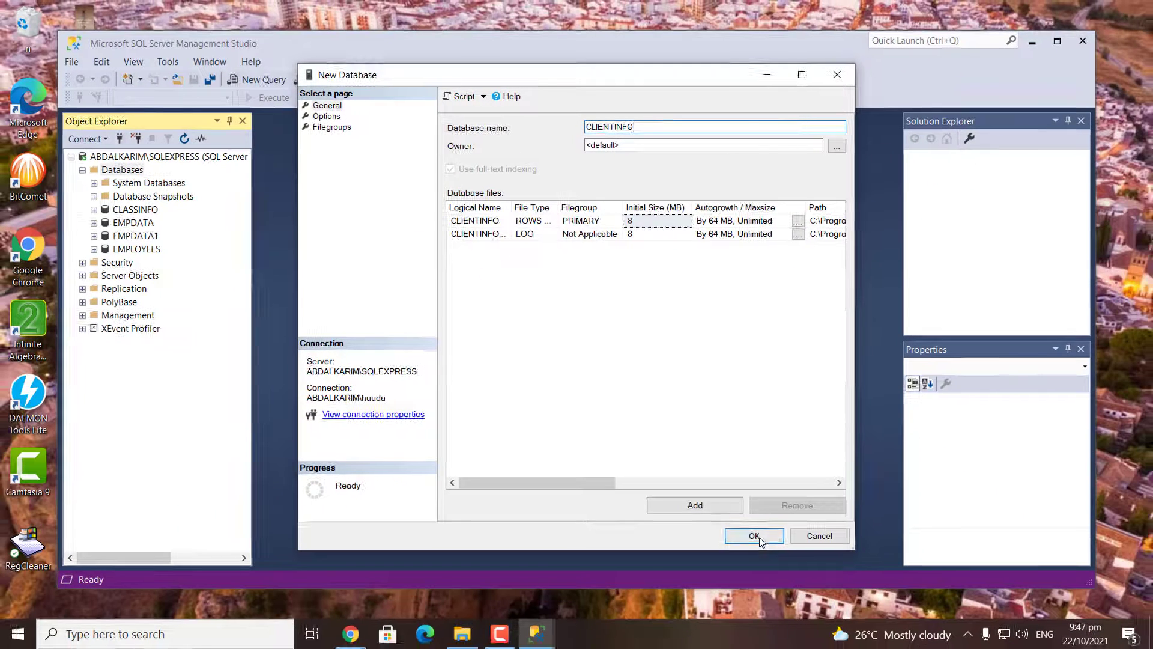
left_click(756, 534)
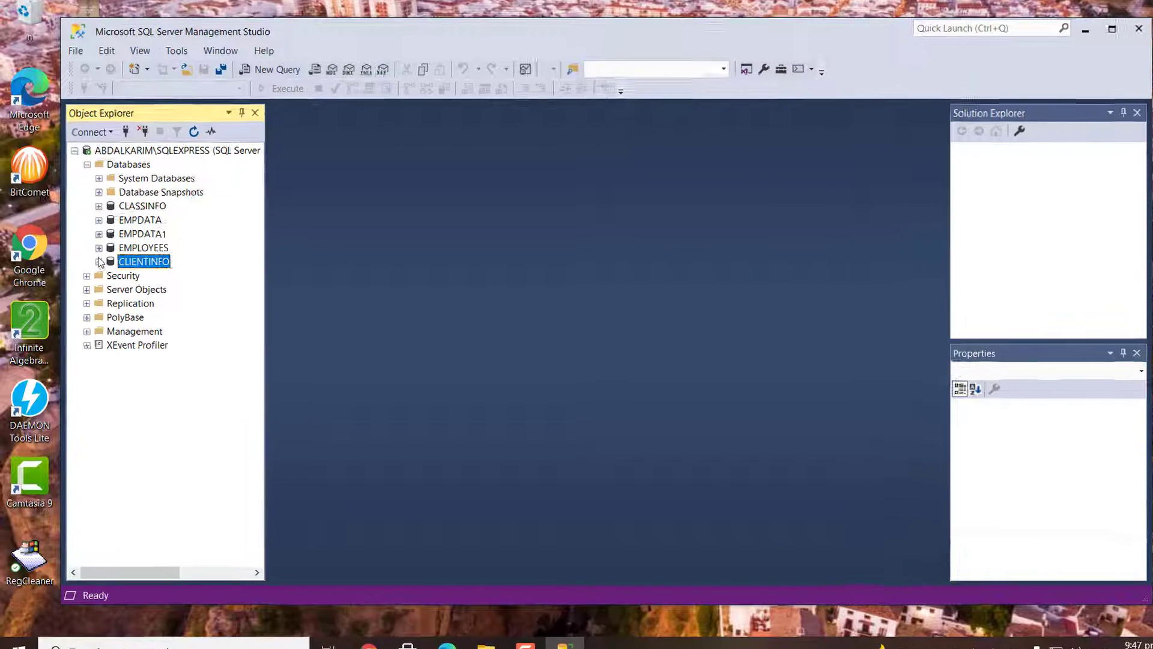
Start a new table design, dbo.Table_1, under CLIENTINFO's Tables folder
left_click(99, 261)
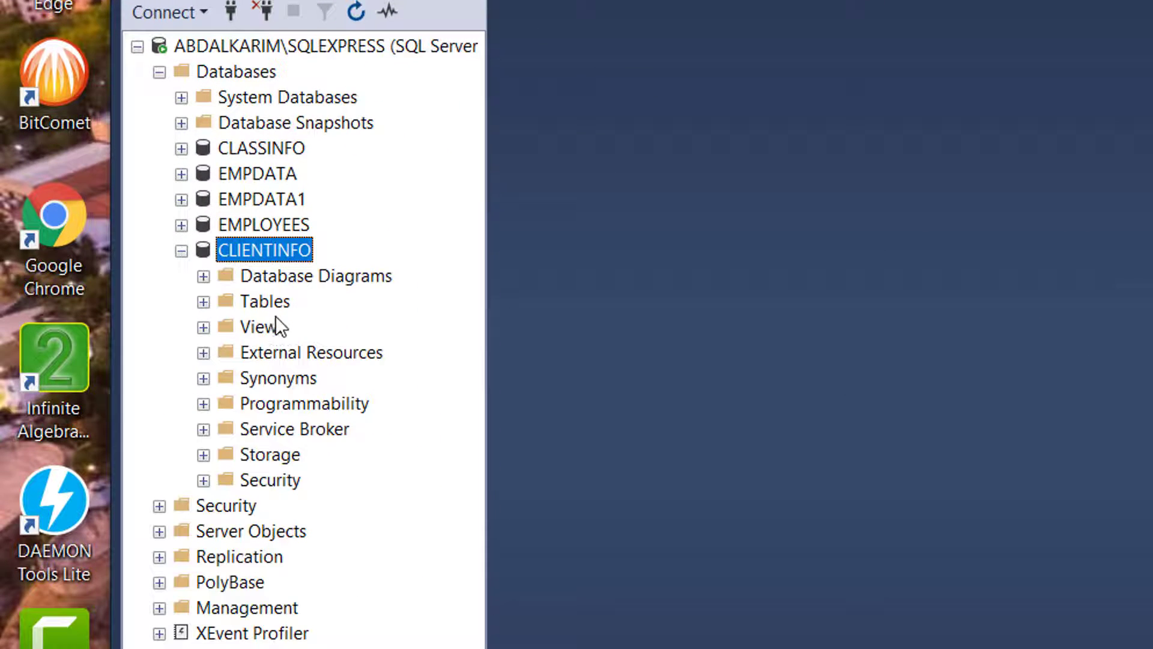
right_click(257, 304)
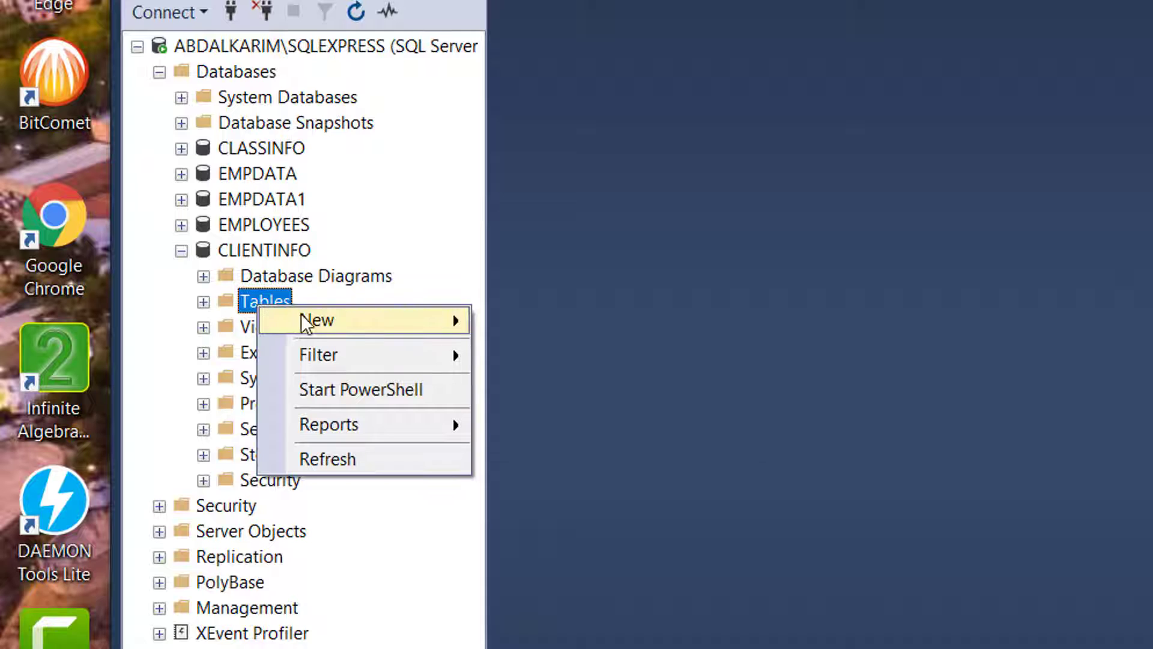
mouse_move(301, 314)
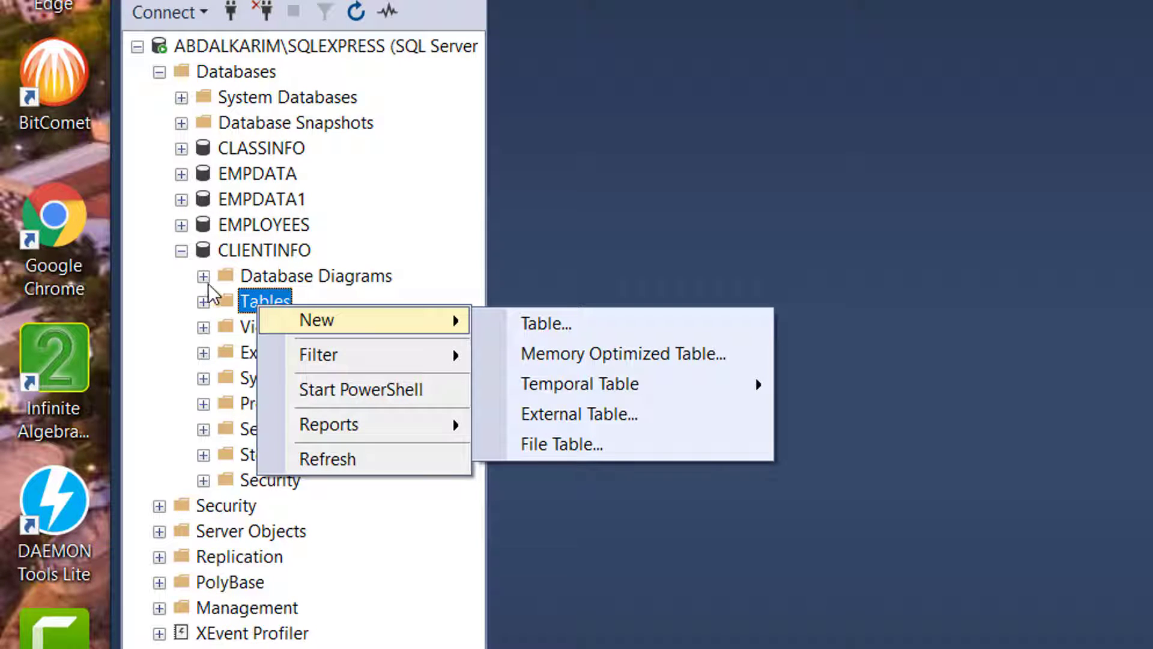
left_click(174, 252)
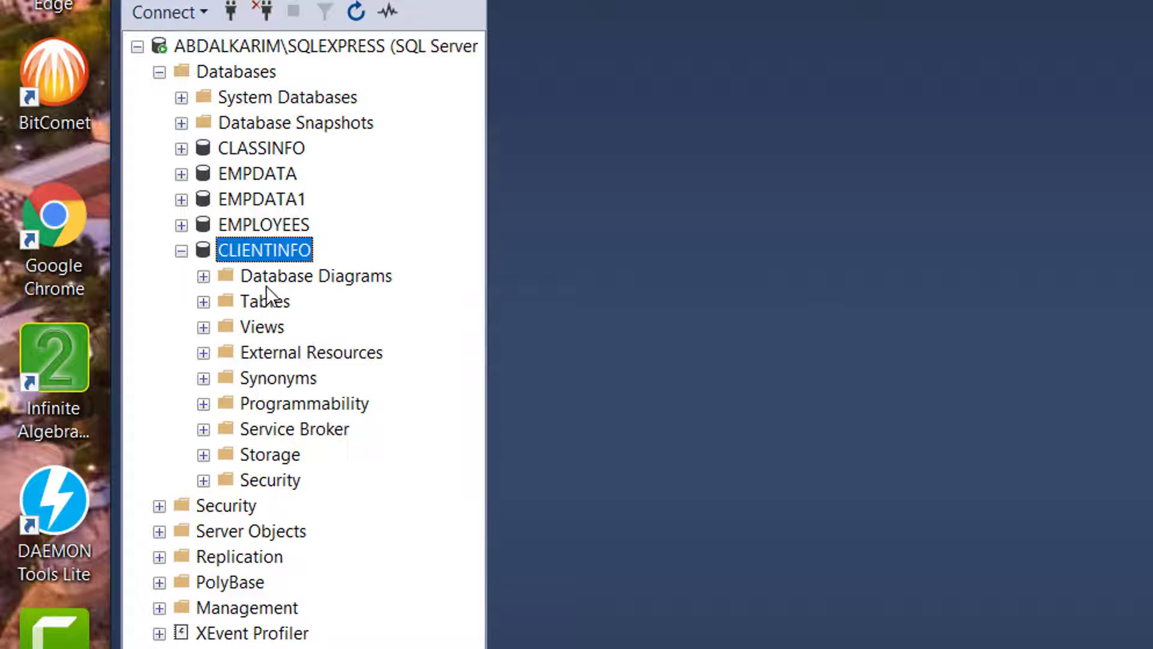
right_click(265, 301)
mouse_move(420, 315)
left_click(549, 315)
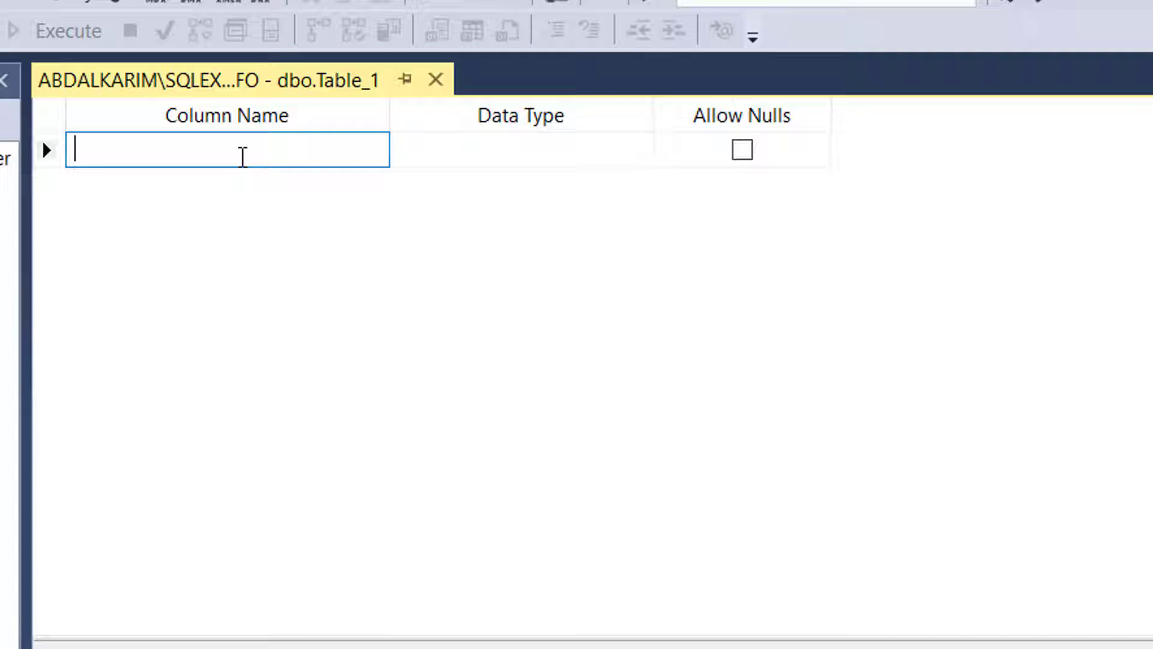
Add columns FNAME, LNAME, APPOINT and MISC with the default nchar(10) type
type("FN")
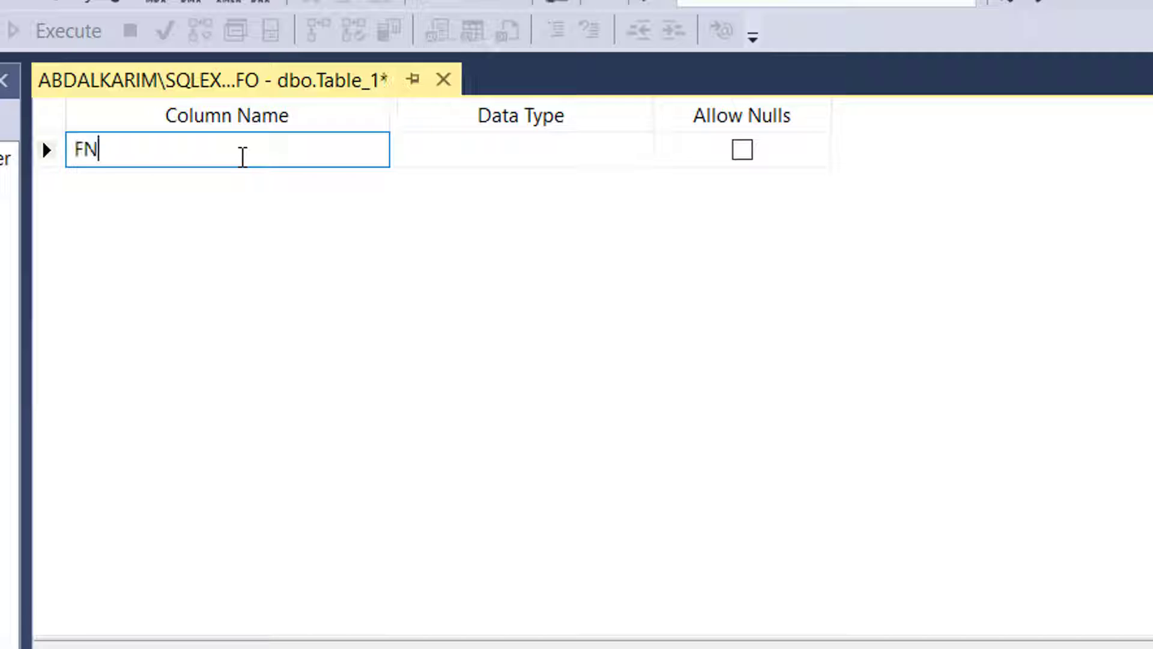
type("AM,E")
key("Return")
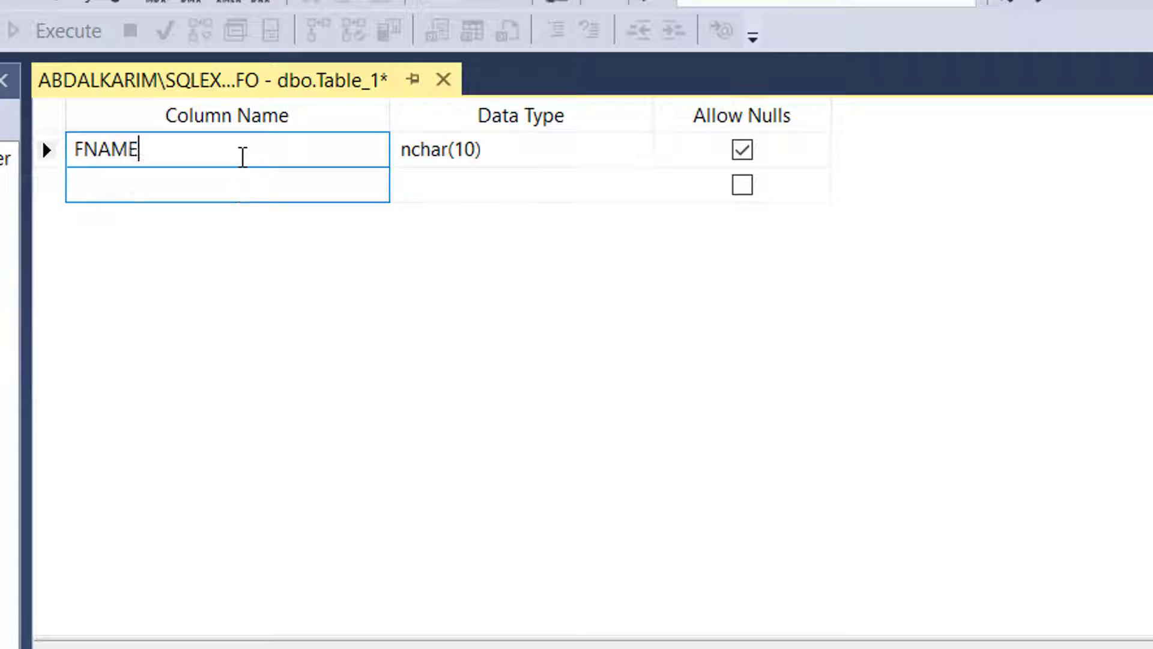
type("LN")
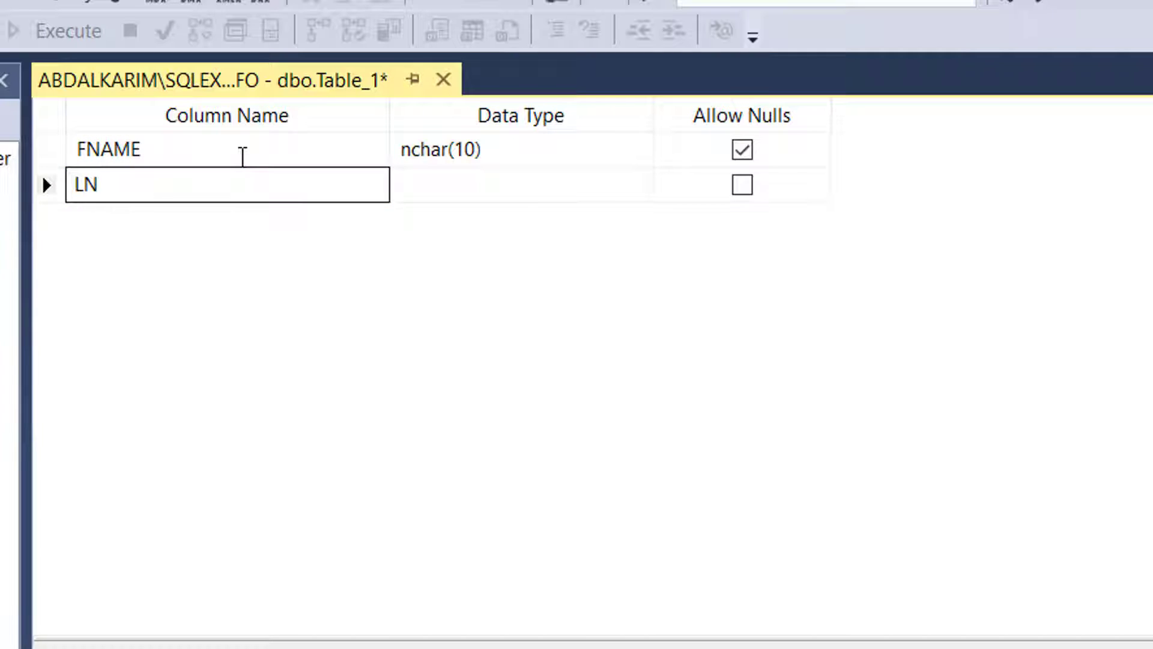
type("AME")
key("Return")
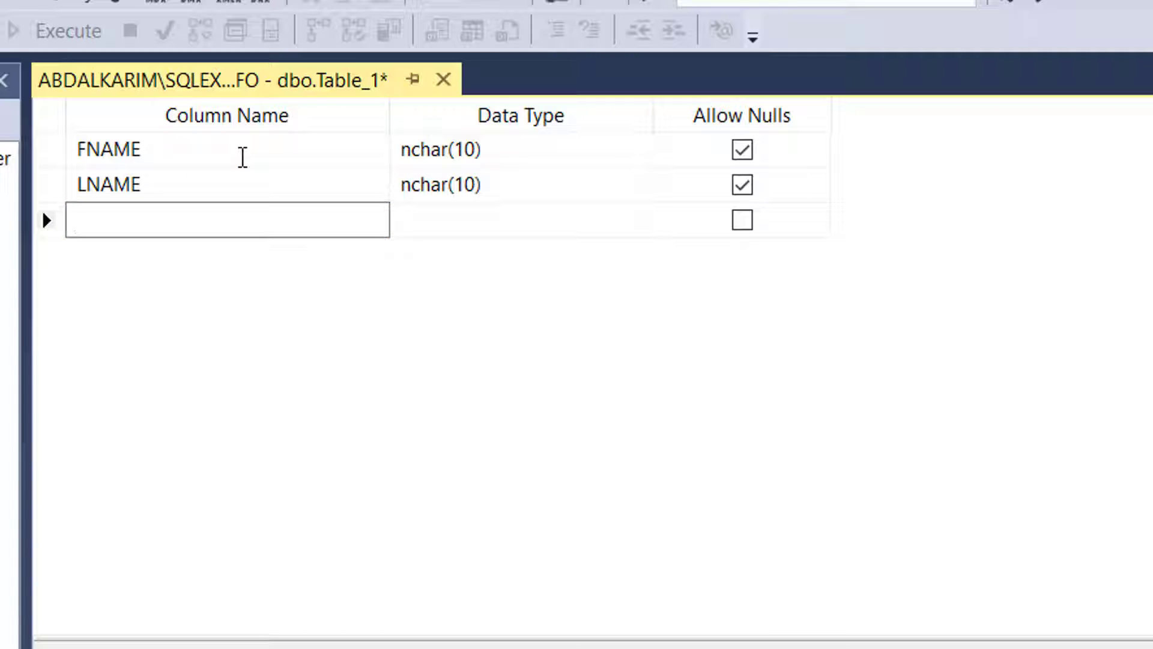
type("APPOINT")
key("Return")
type("D")
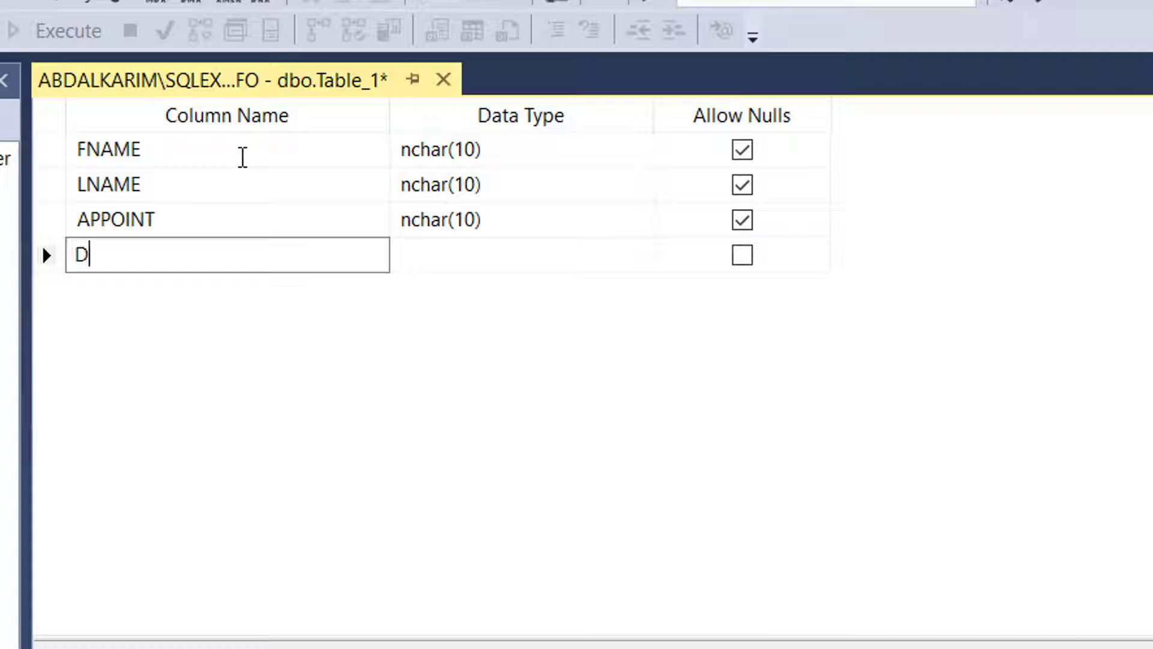
key("BackSpace")
type("MISXC")
key("BackSpace")
key("BackSpace")
type("C")
key("Return")
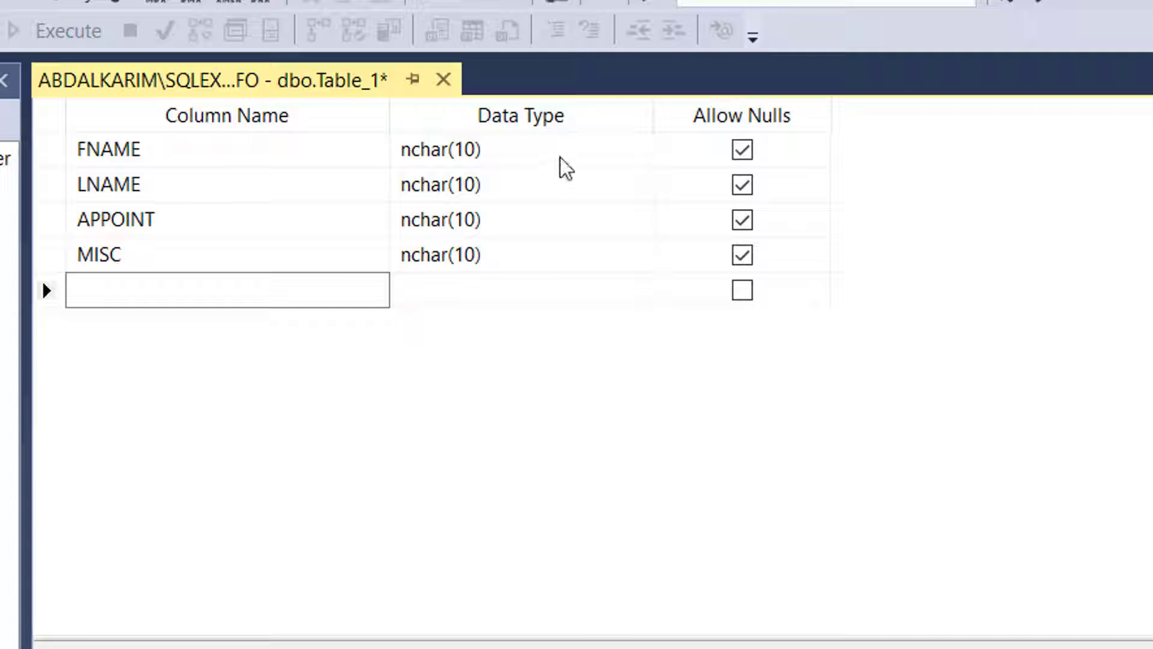
Keep FNAME as nchar(10) and add a fifth column AGE with the default type
left_click(560, 147)
left_click(638, 150)
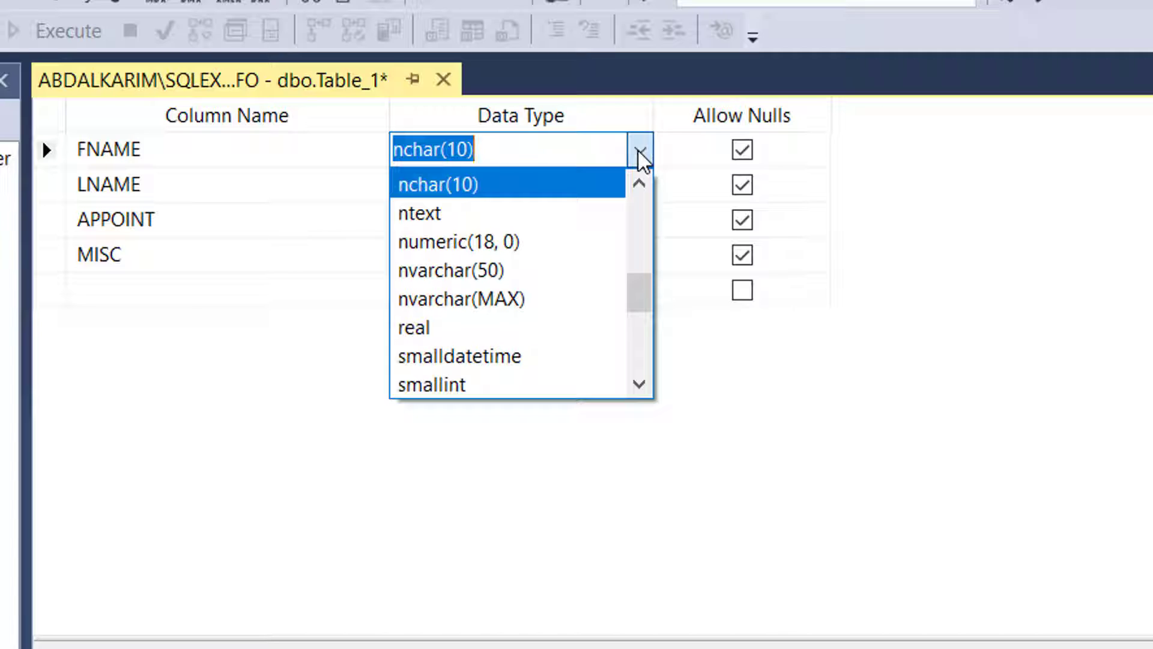
left_click(637, 150)
left_click(151, 292)
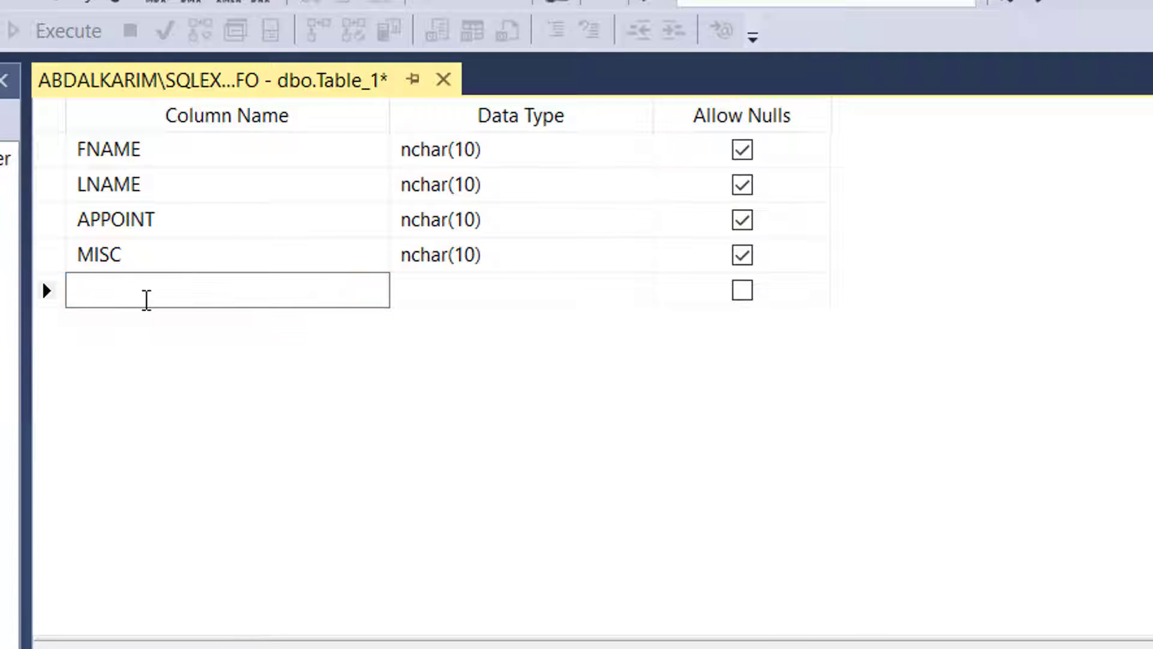
type("AGE")
key("Tab")
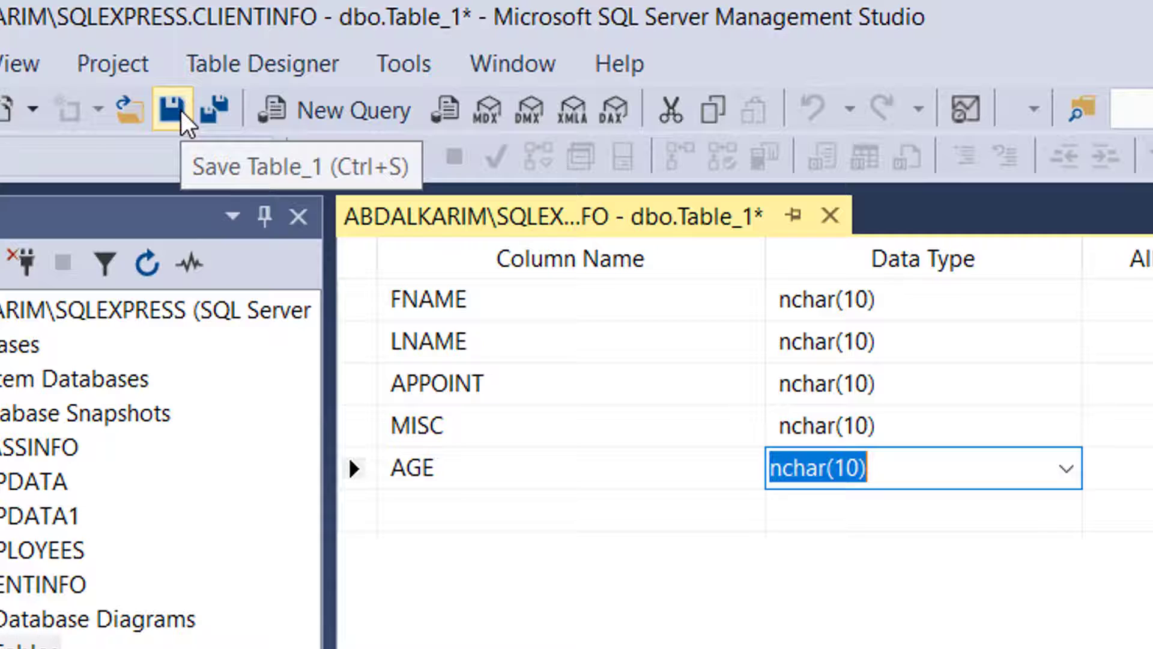
Save the table under the name CINFO instead of Table_1
left_click(179, 109)
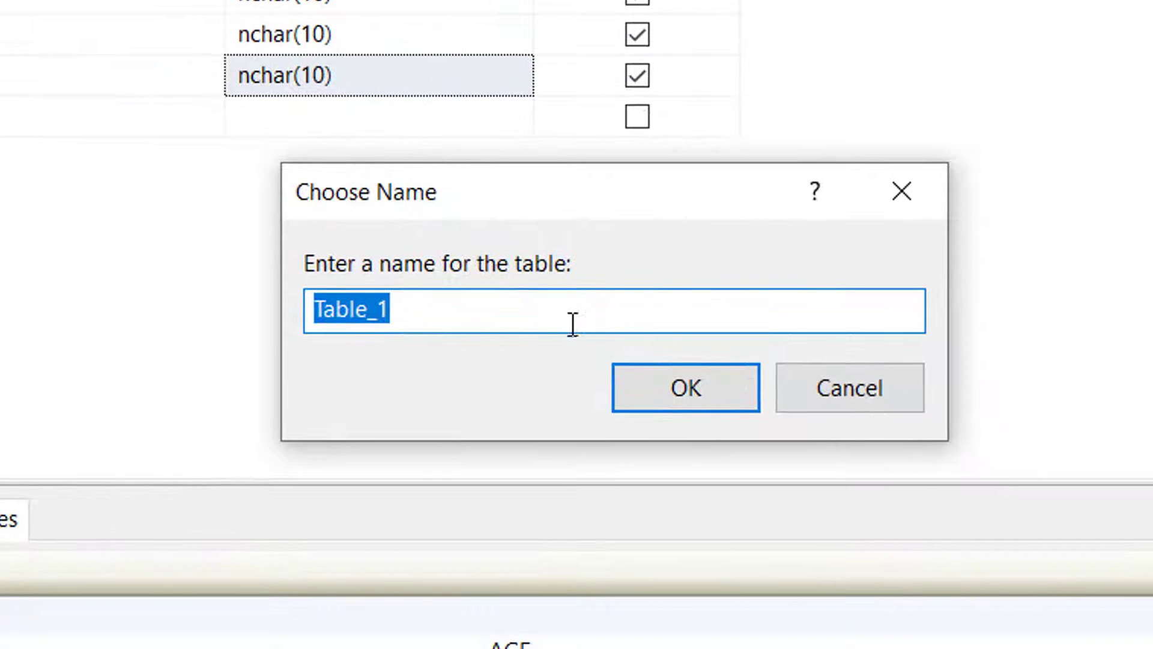
left_click_drag(572, 324, 212, 308)
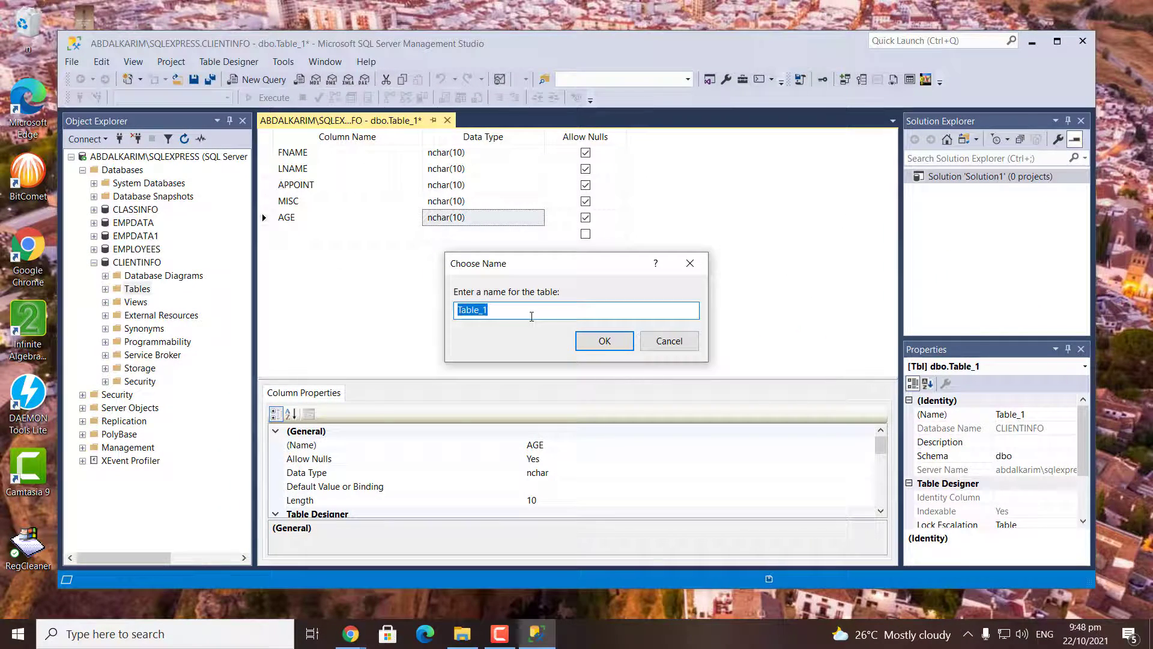
type("CIN")
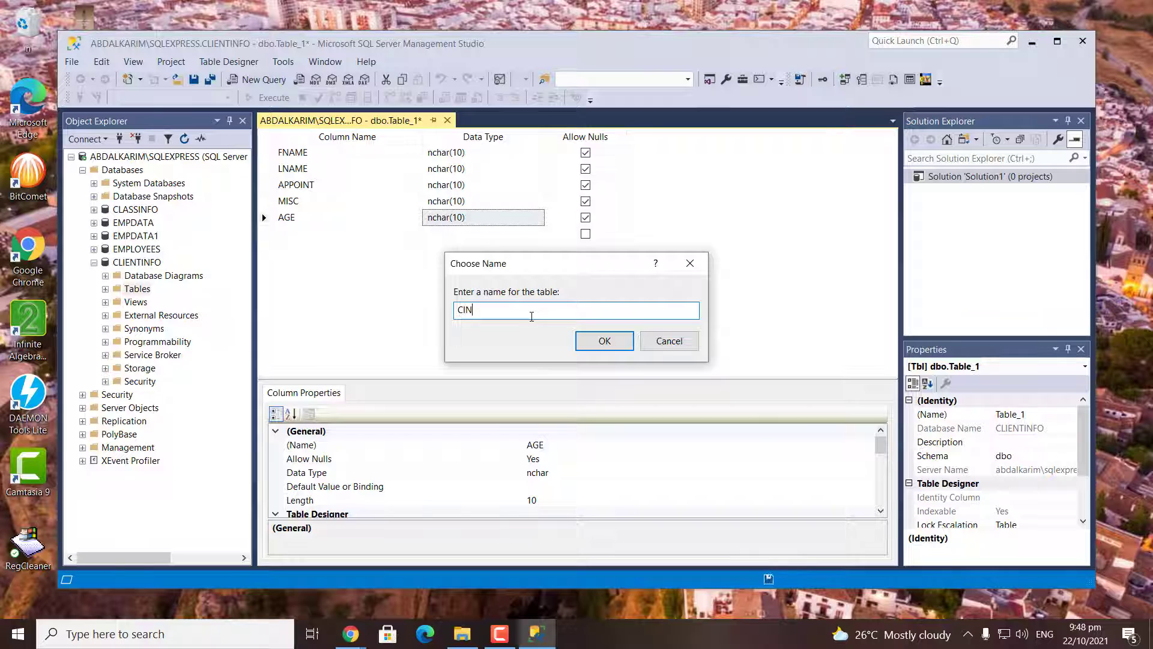
type("FO")
left_click(606, 346)
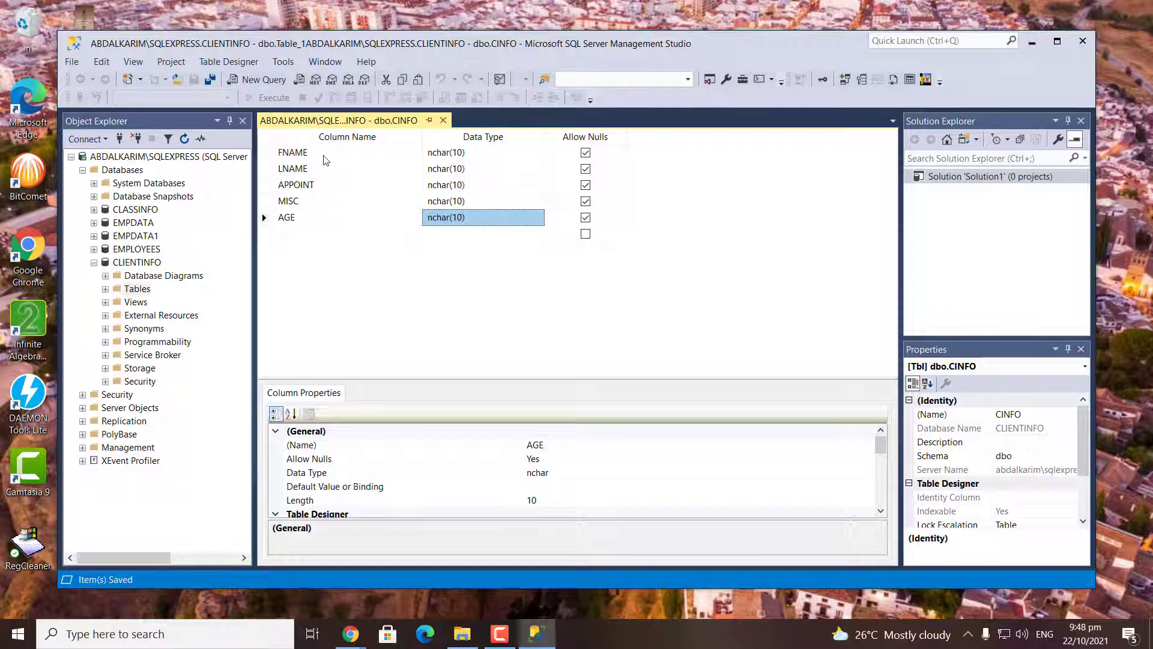
Launch Microsoft Access as administrator from the Start menu
left_click(19, 632)
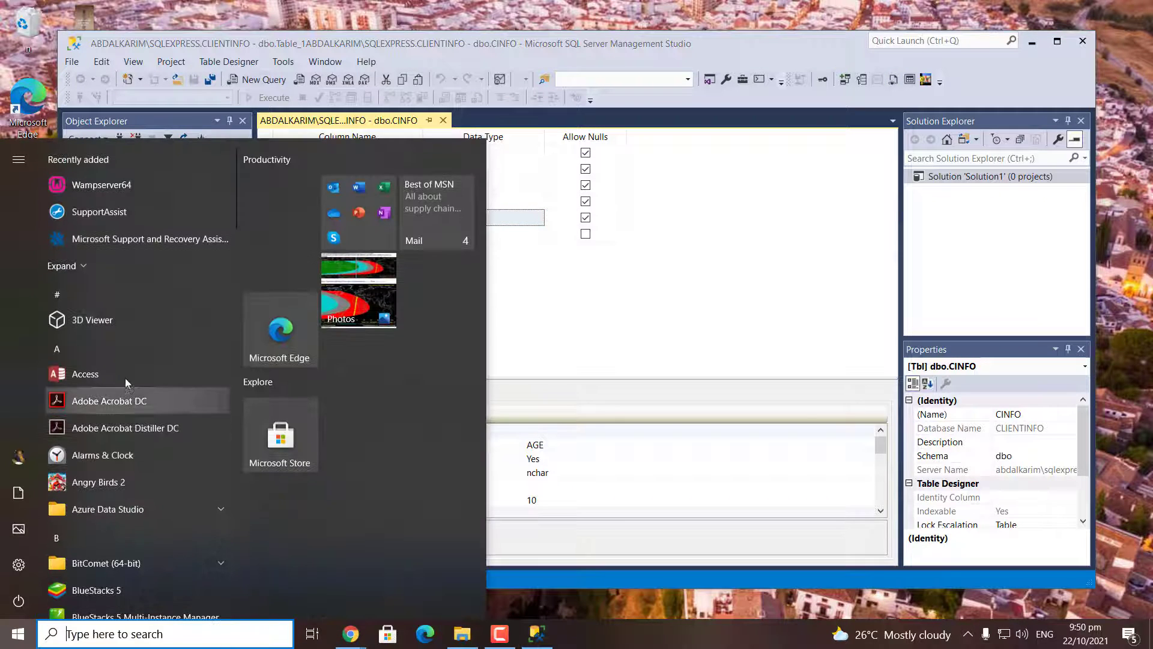
right_click(124, 370)
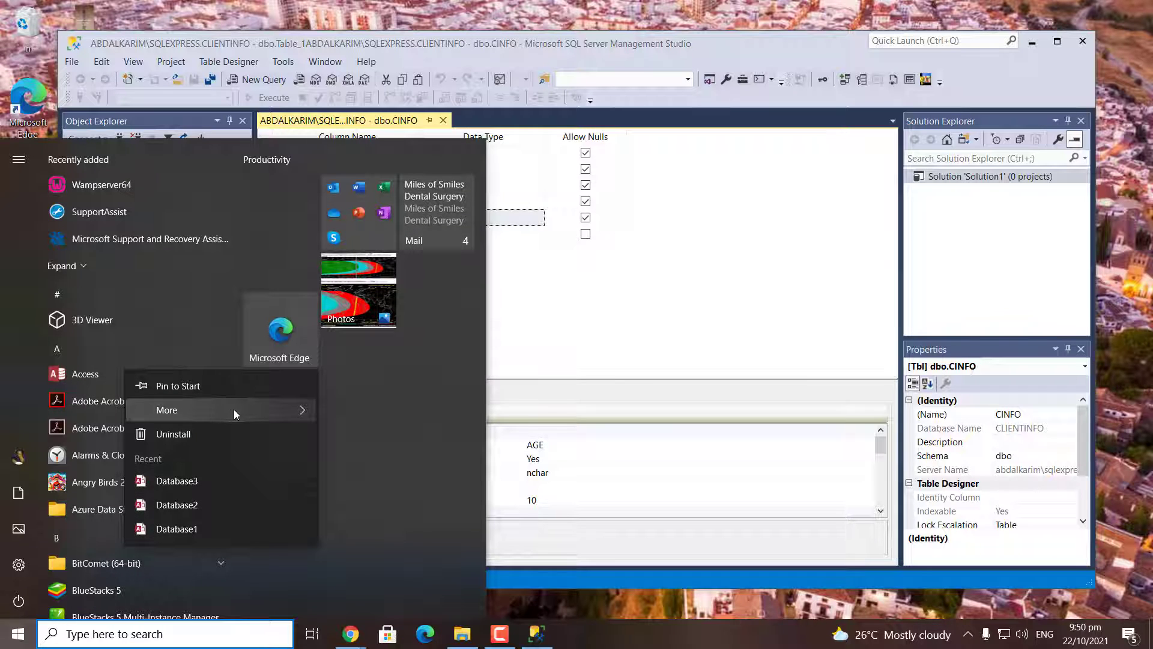
mouse_move(288, 410)
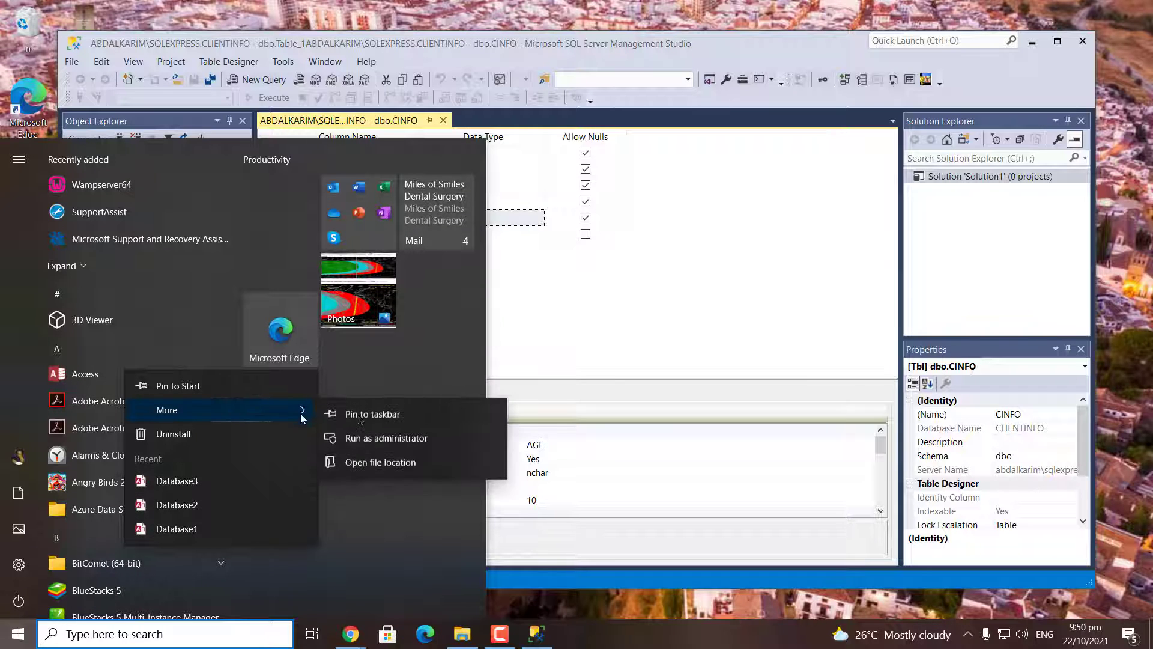
left_click(422, 441)
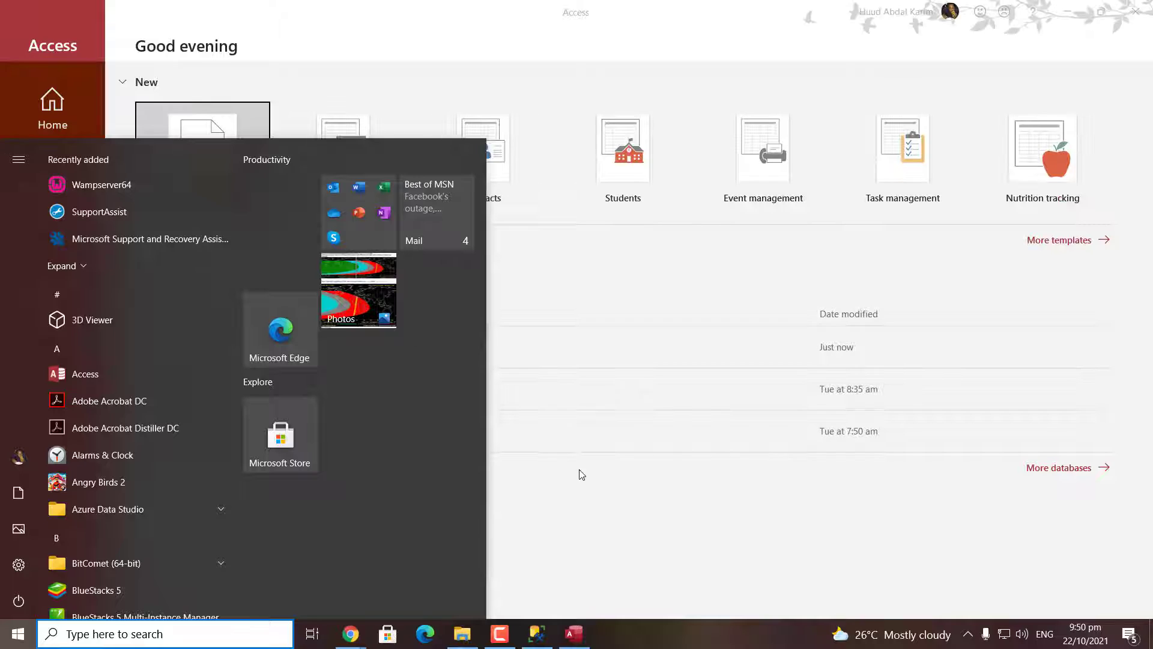
Create a new blank database, Database4.accdb, and close its default Table1
left_click(581, 474)
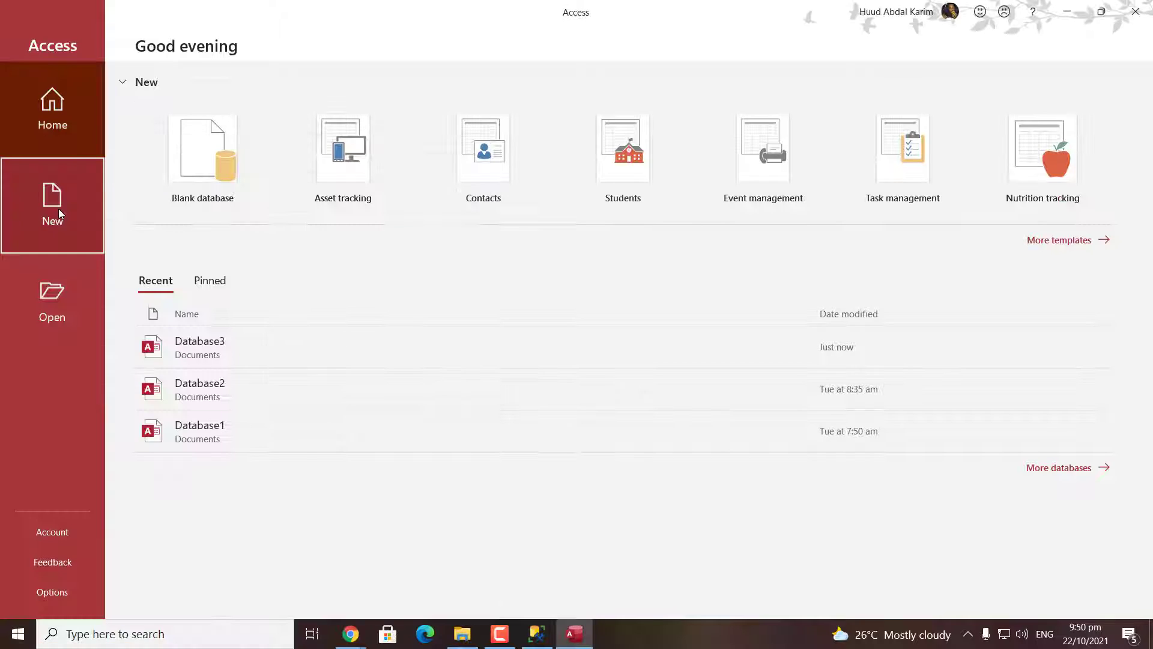
left_click(53, 204)
left_click(139, 241)
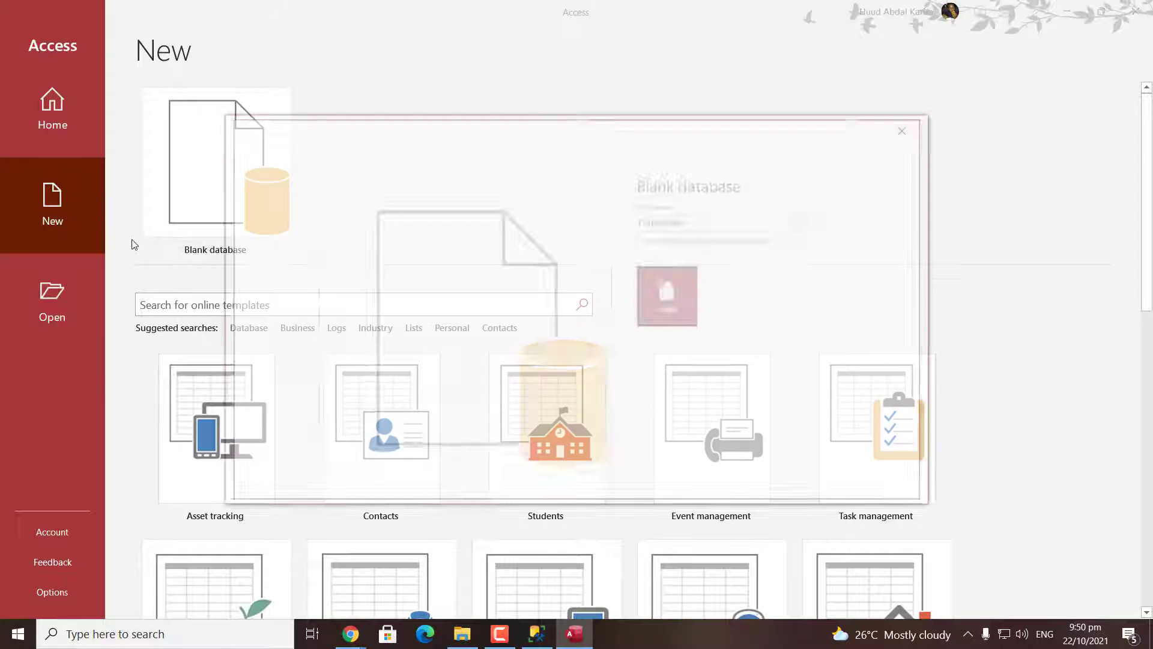
left_click(669, 297)
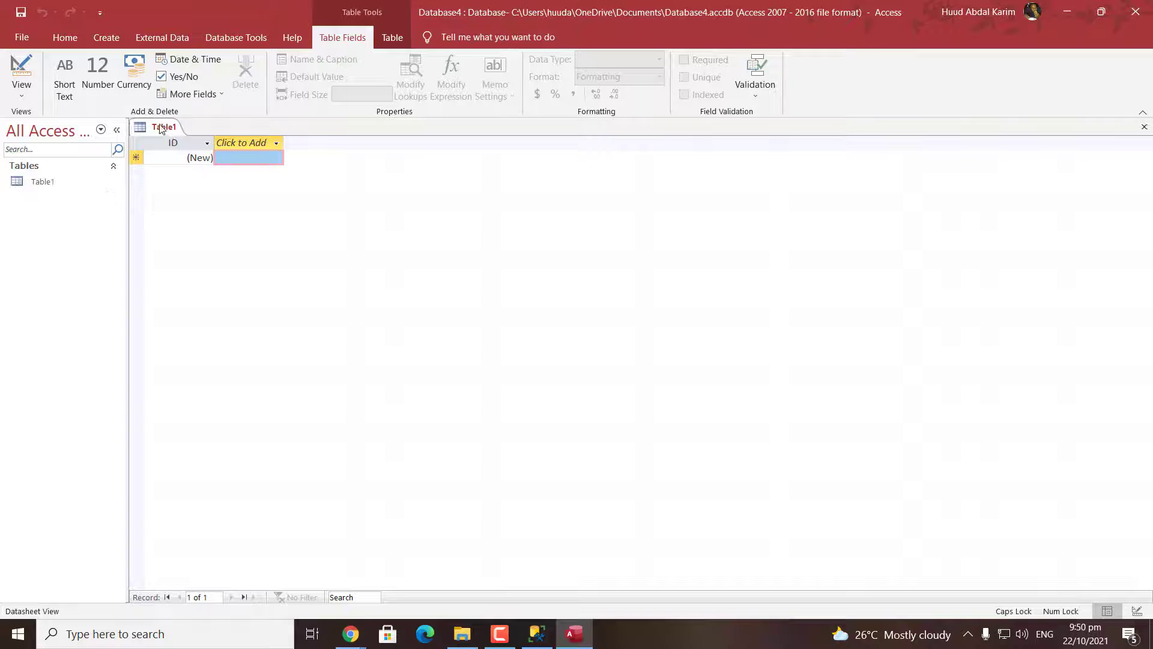
right_click(161, 127)
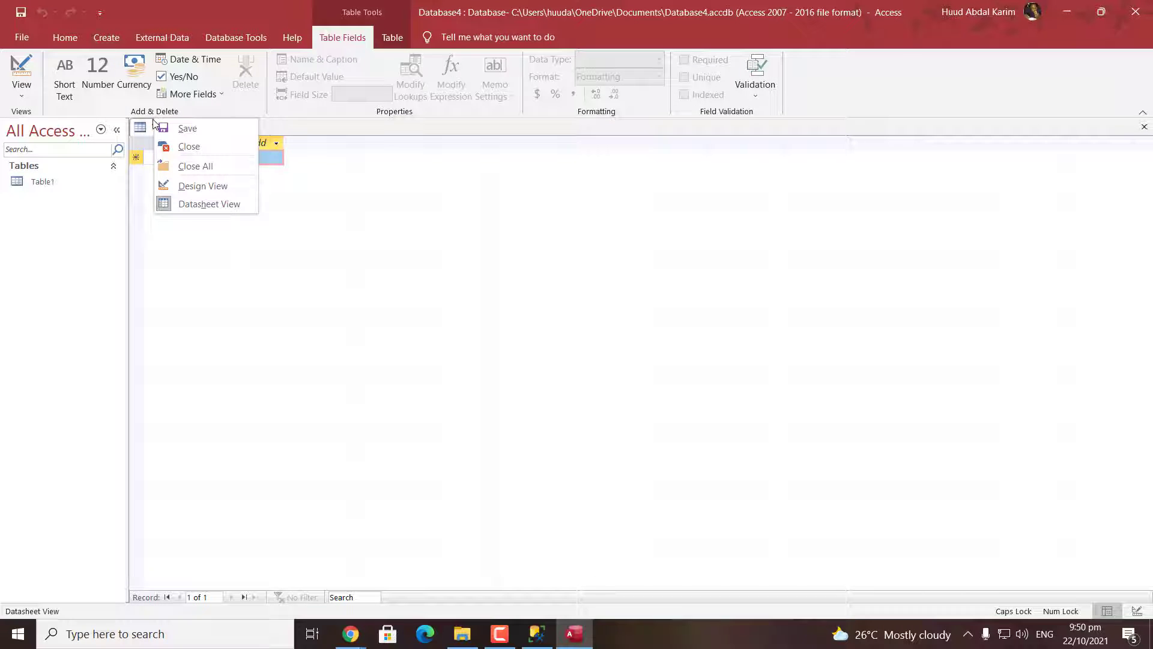
left_click(173, 147)
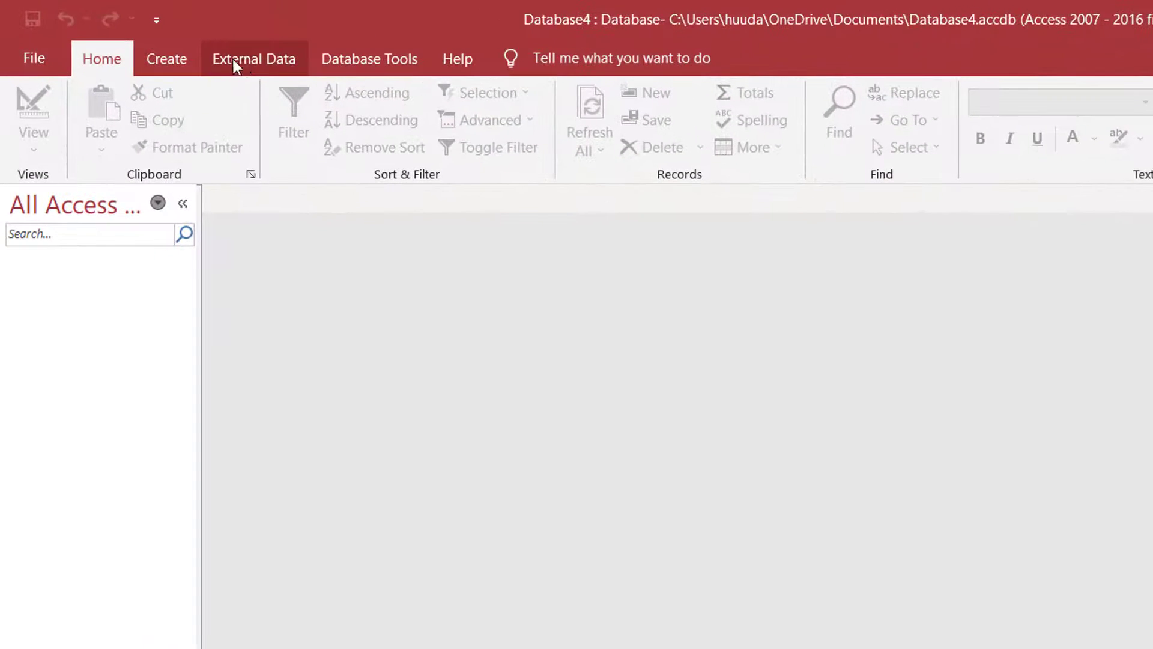
Start bringing in SQL Server data, choosing to link rather than import
left_click(239, 68)
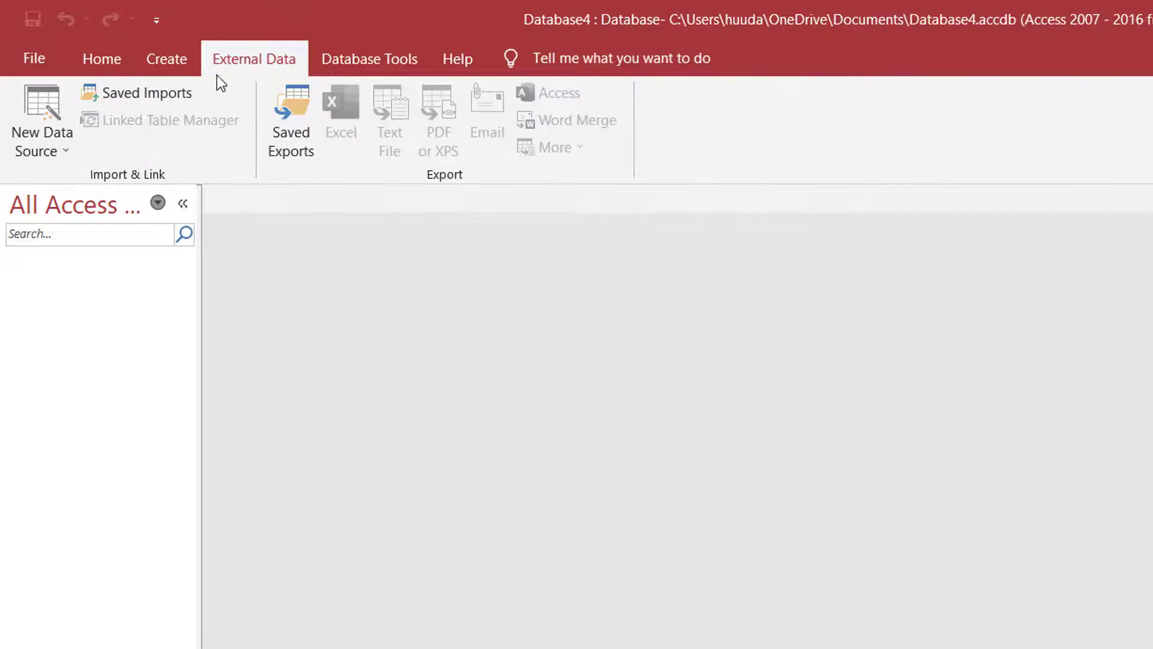
left_click(48, 151)
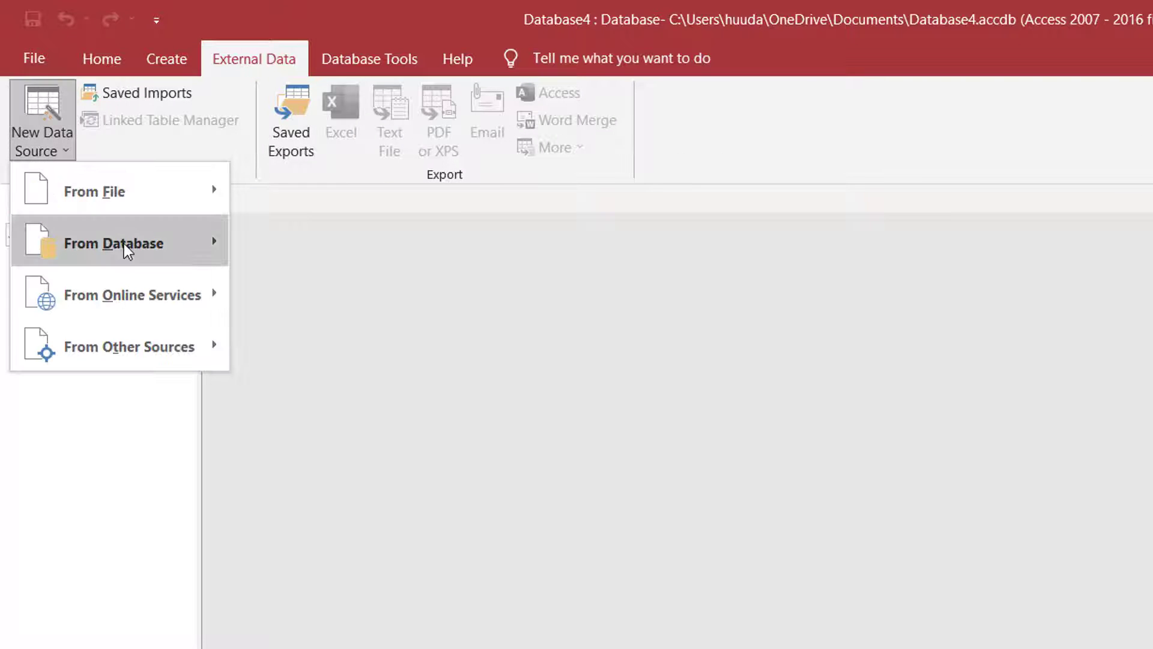
mouse_move(178, 245)
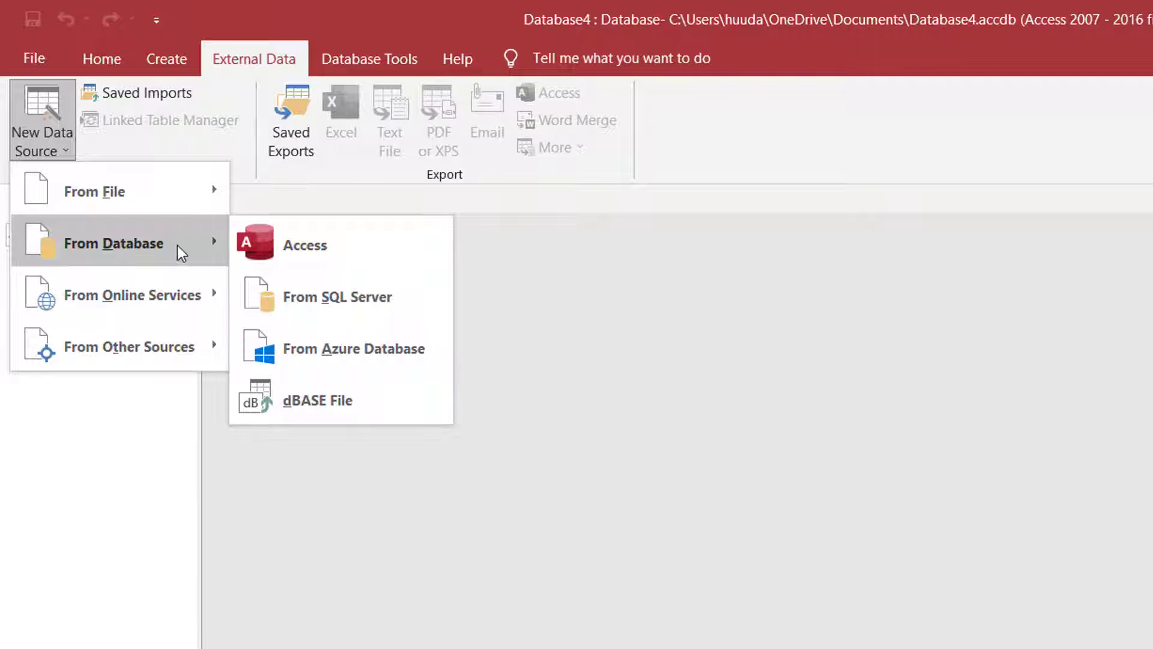
left_click(390, 297)
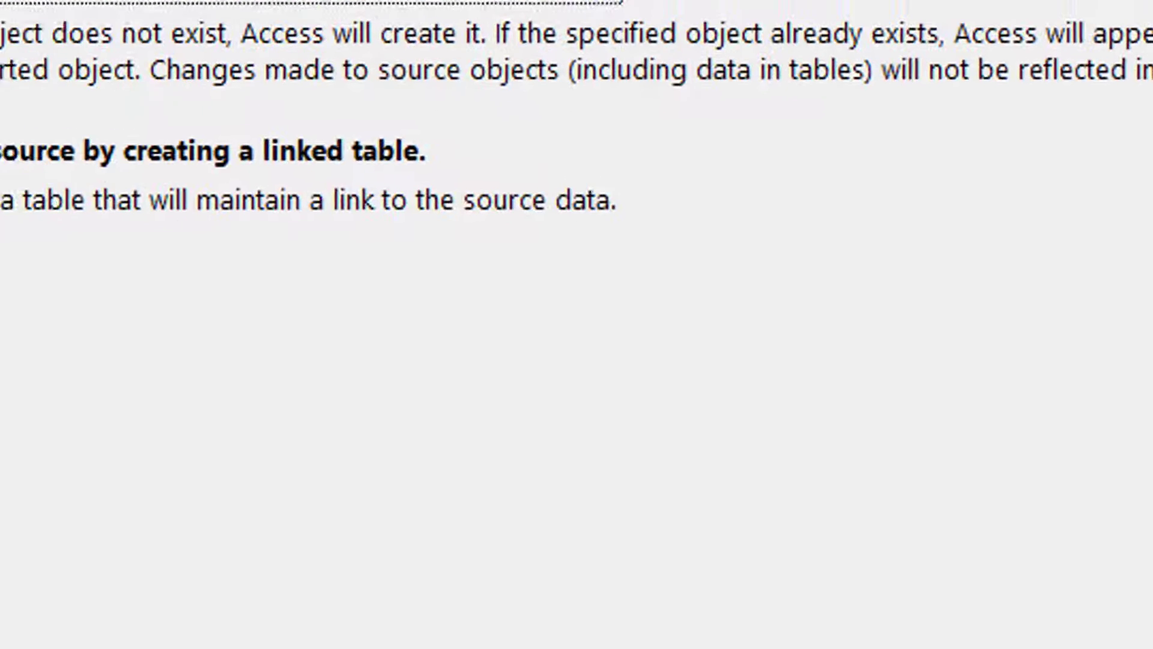
left_click(1, 141)
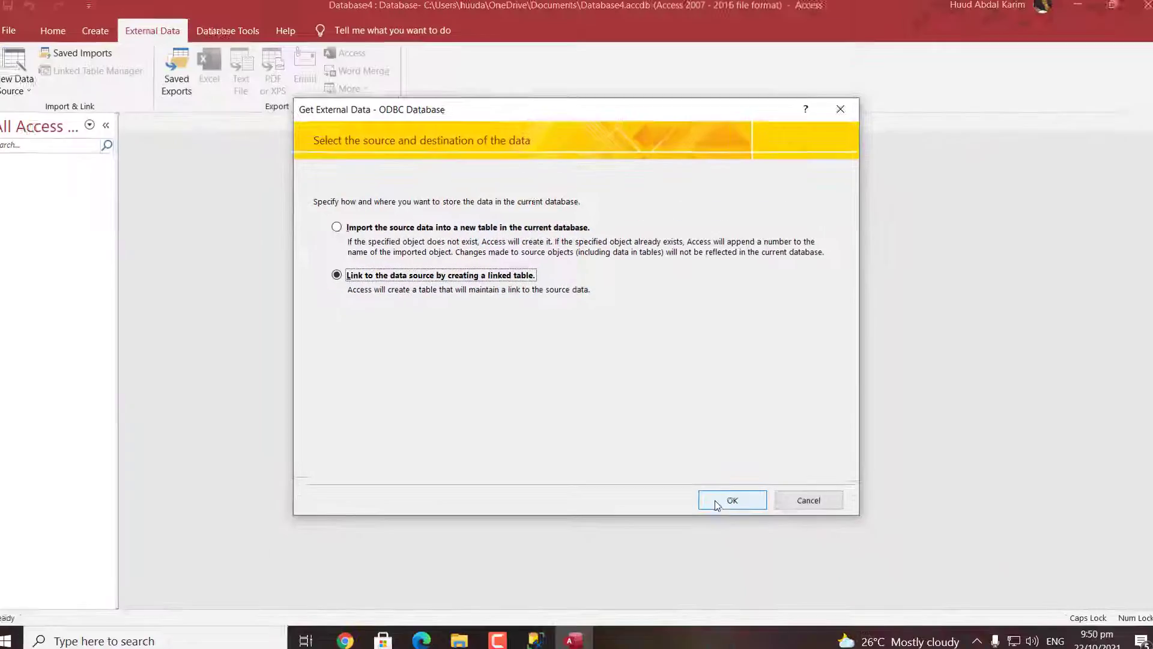
left_click(709, 498)
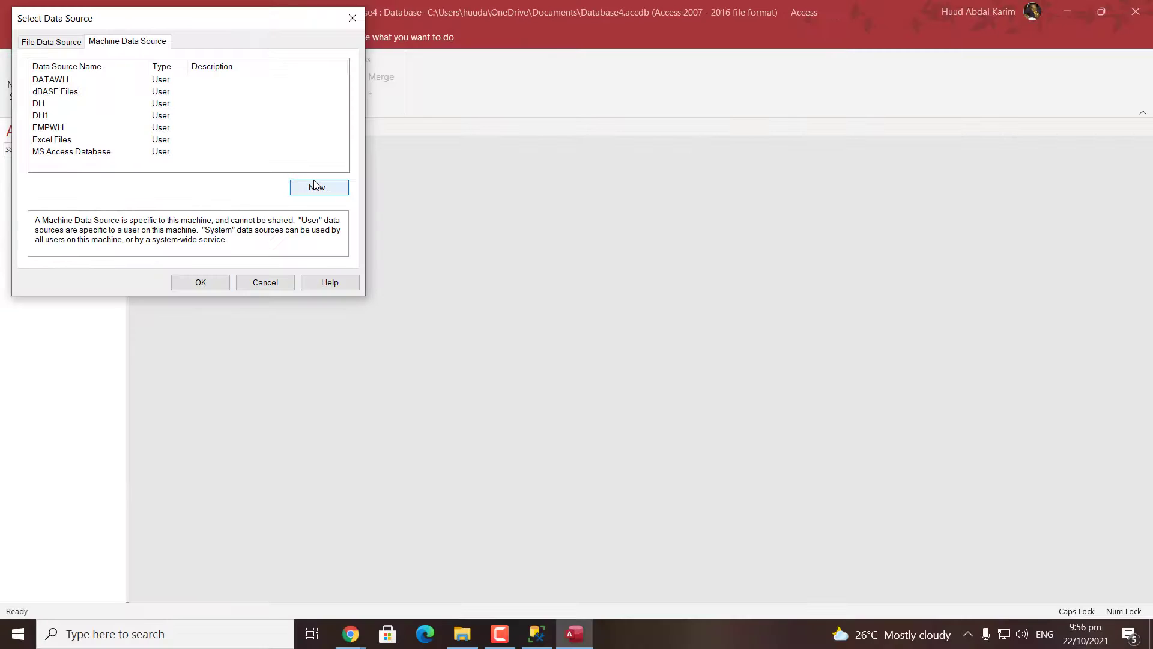
Define a new system data source that uses the SQL Server driver
left_click(313, 186)
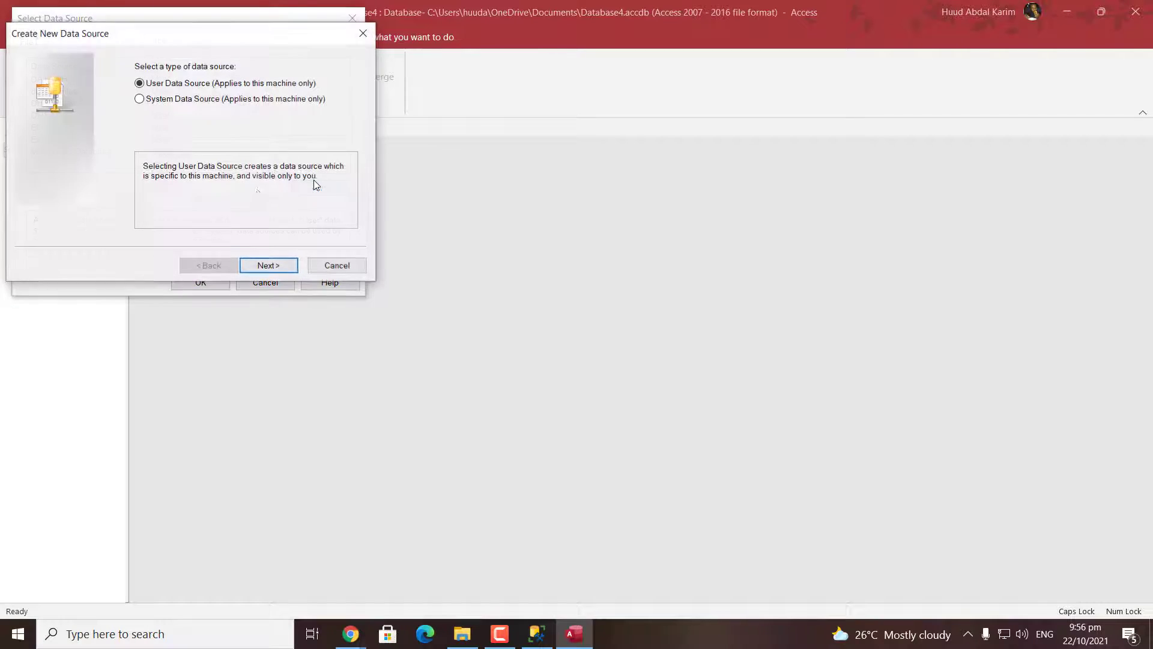
left_click(176, 100)
left_click(267, 265)
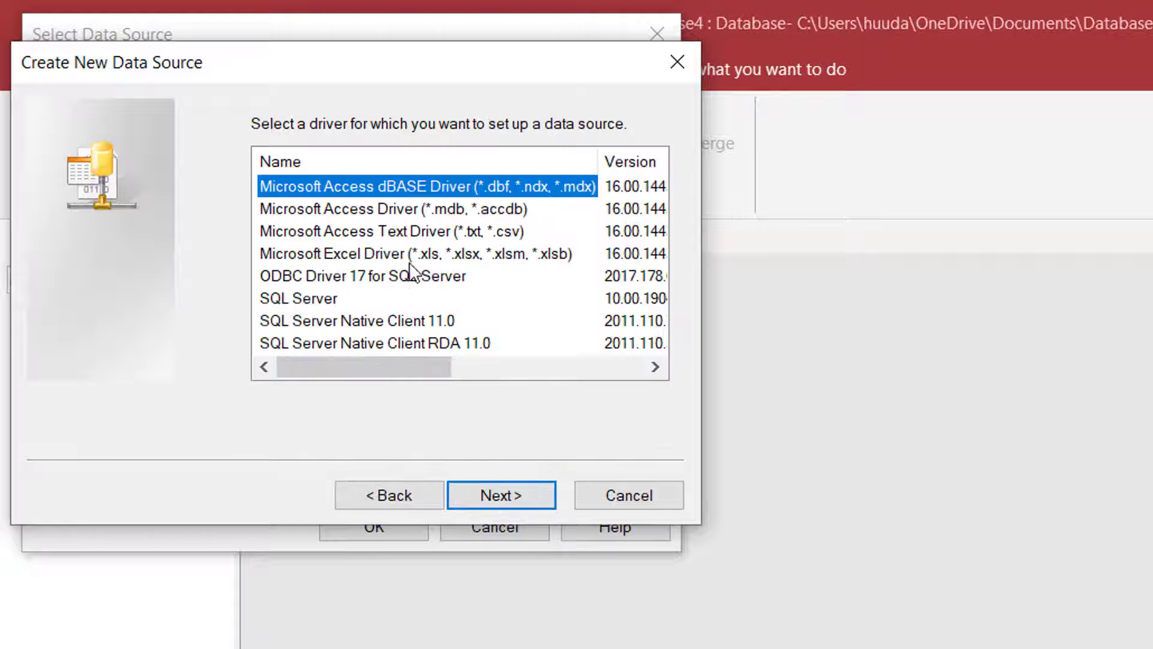
left_click(325, 299)
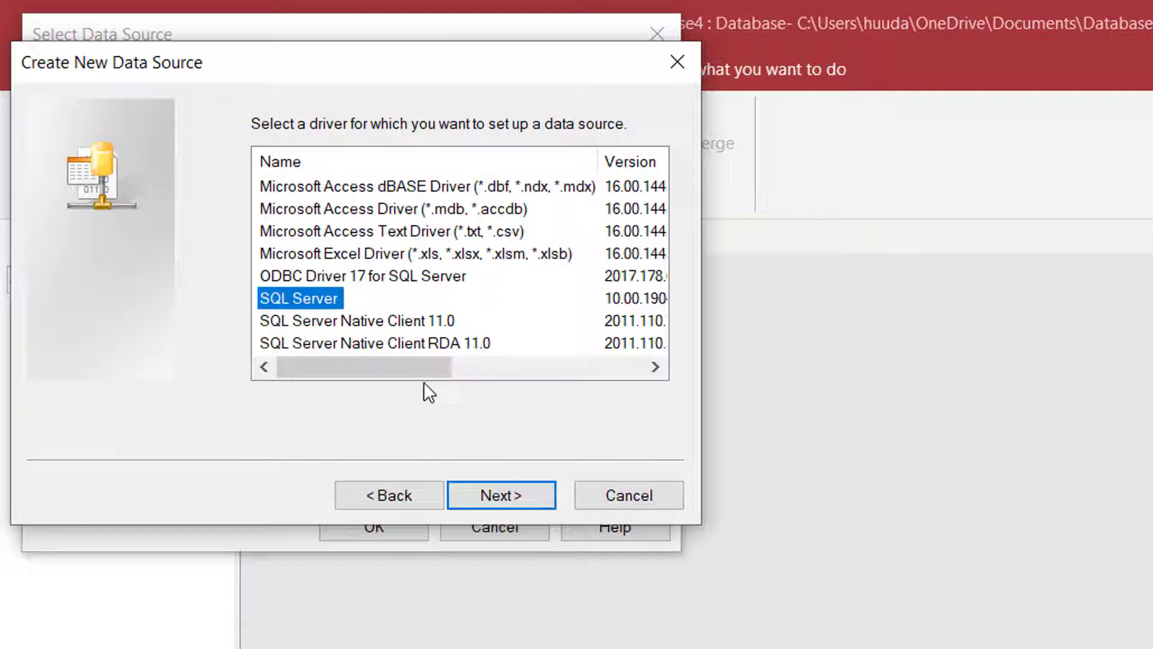
left_click(529, 494)
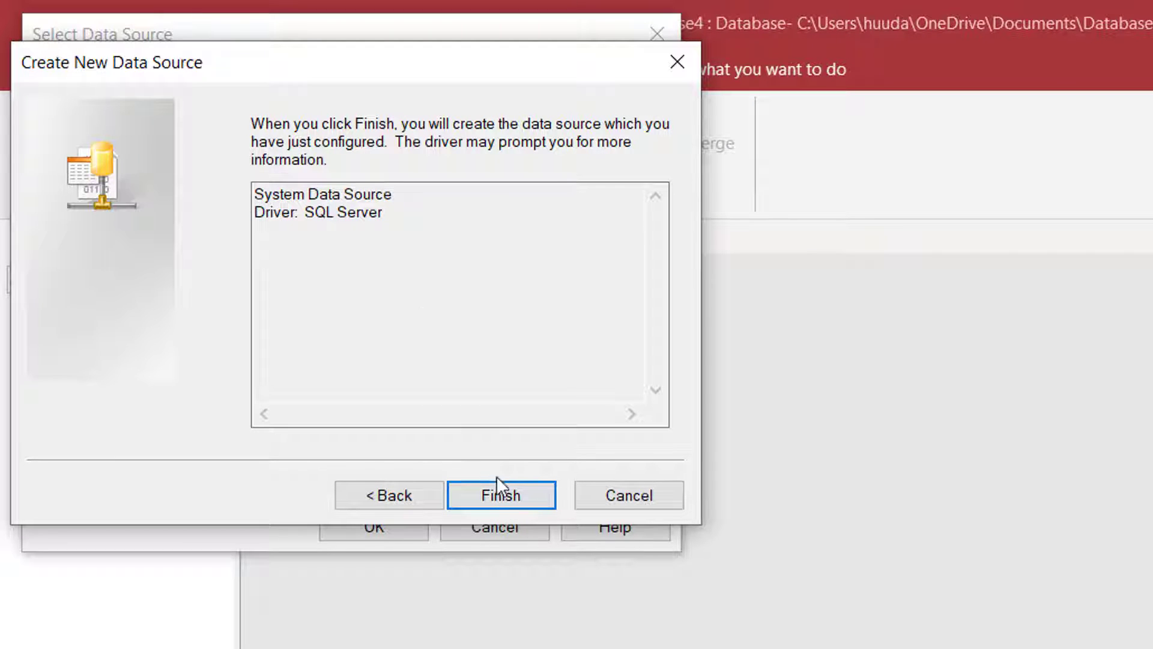
left_click(496, 488)
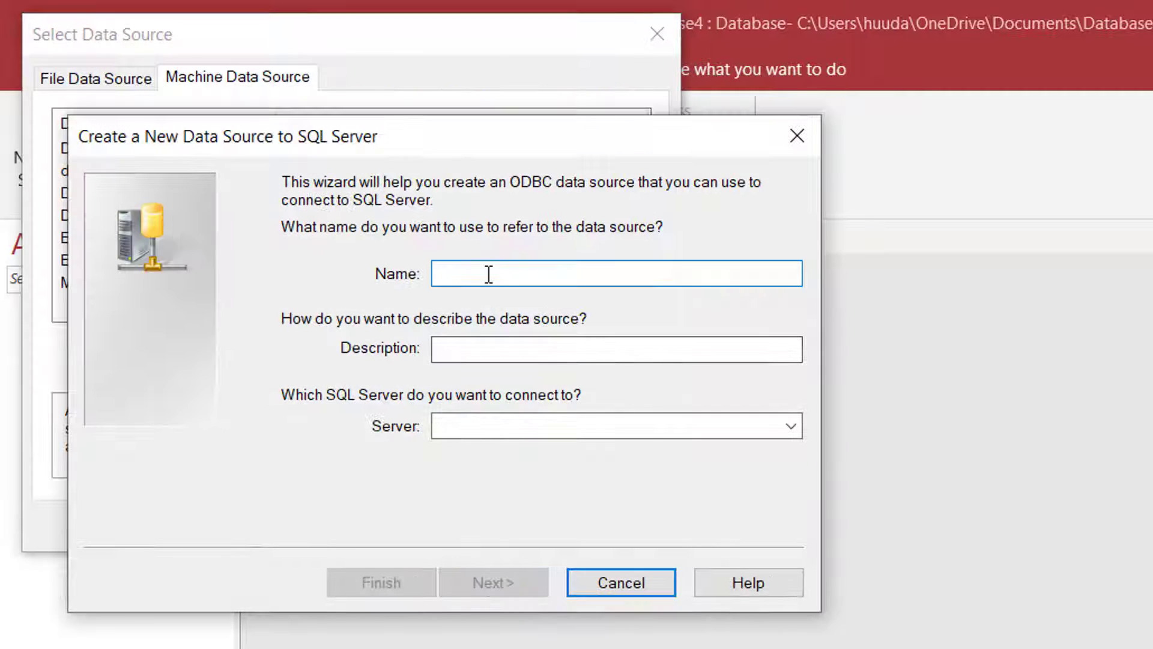
Name the new data source DATA, point it at the local SQLEXPRESS server, and keep default authentication
type("DATA")
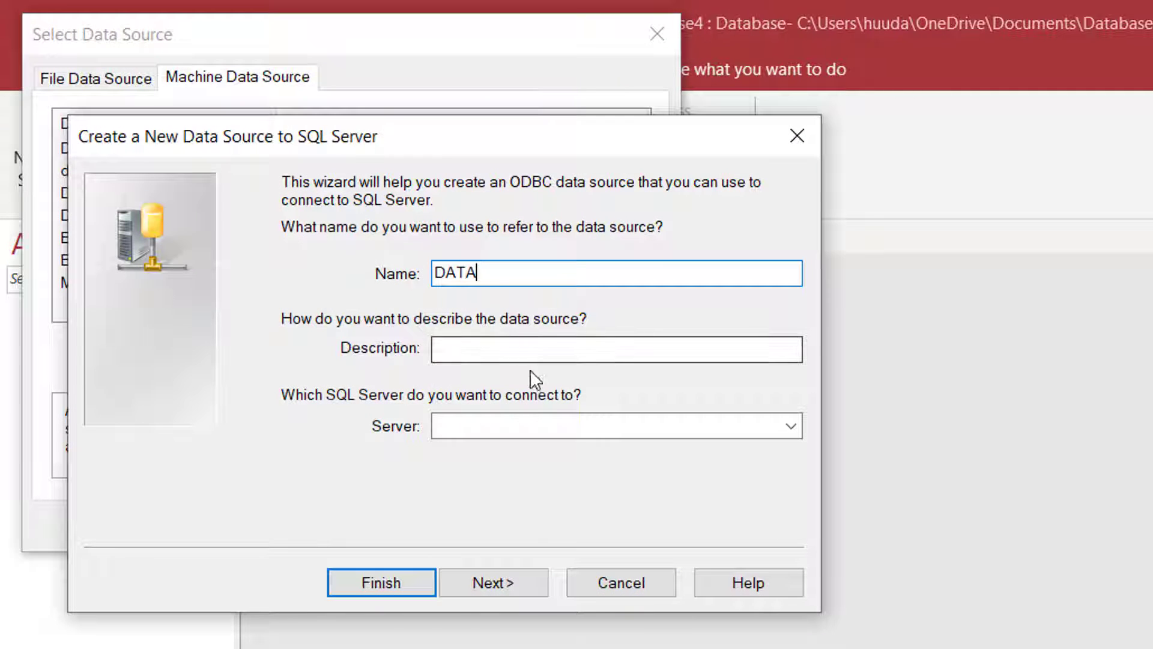
left_click(532, 424)
type("ABDALKARIM\\SQLEXPRESS")
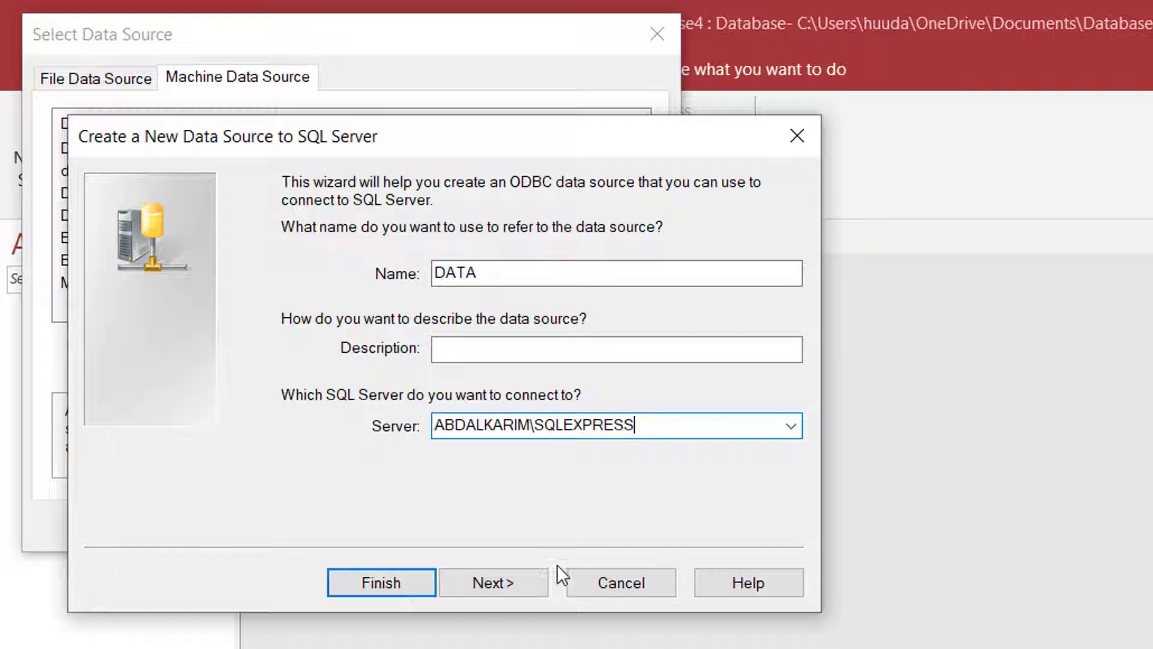
left_click(516, 582)
left_click(473, 575)
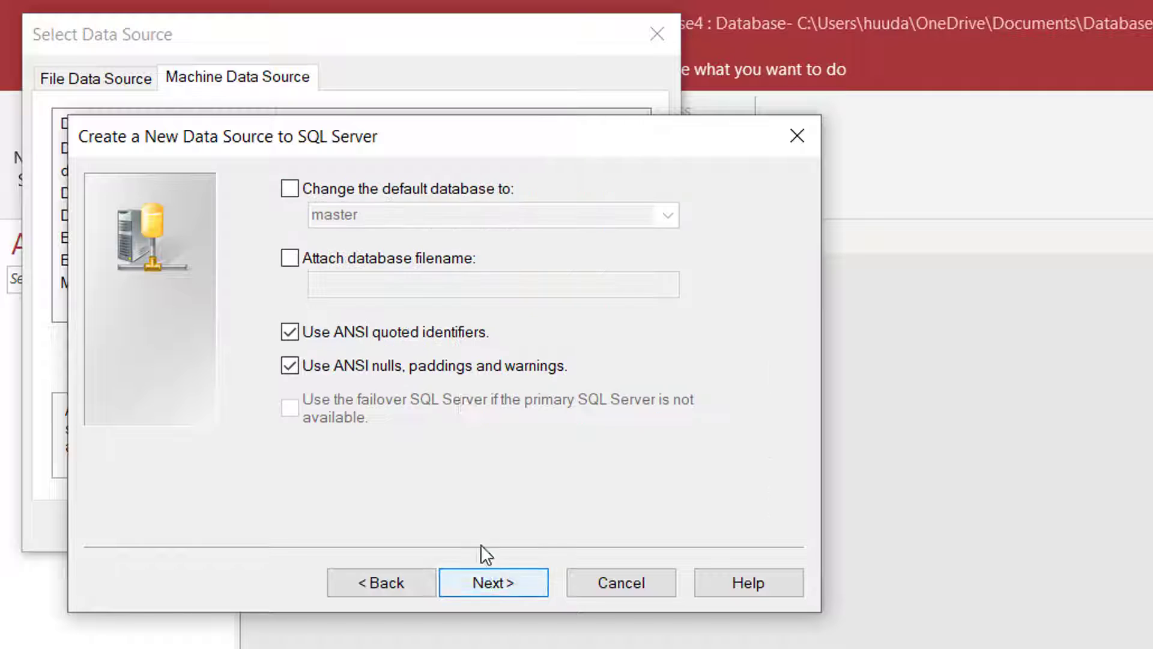
Set CLIENTINFO as the default database, finish, test the connection successfully and save DATA
left_click(290, 188)
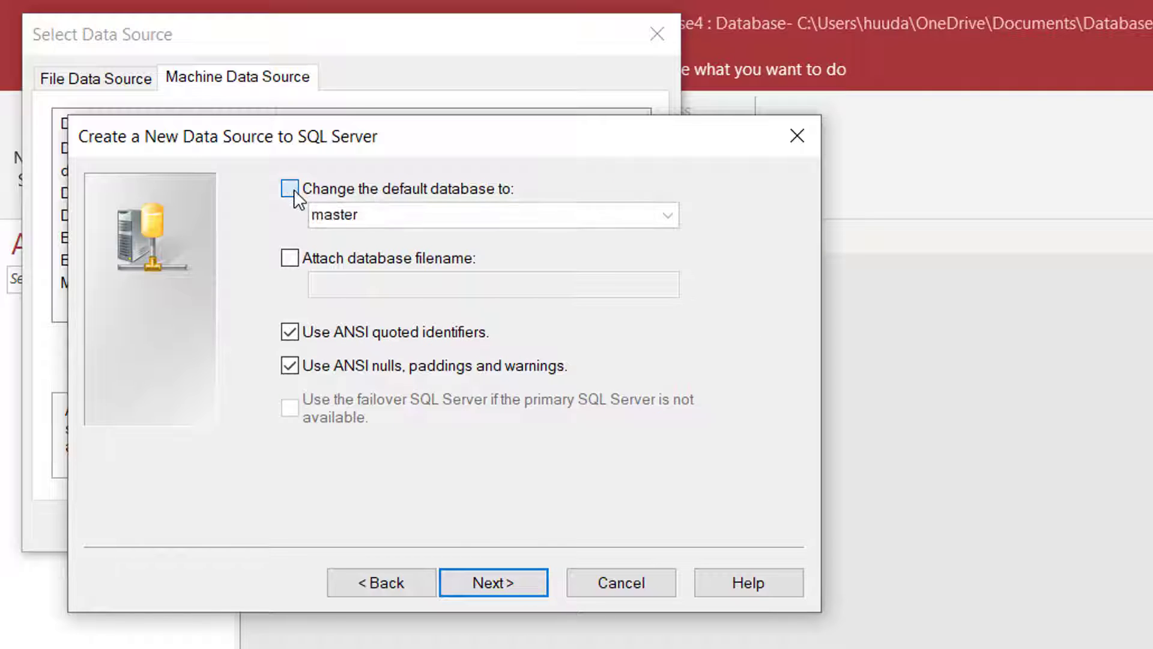
left_click(668, 215)
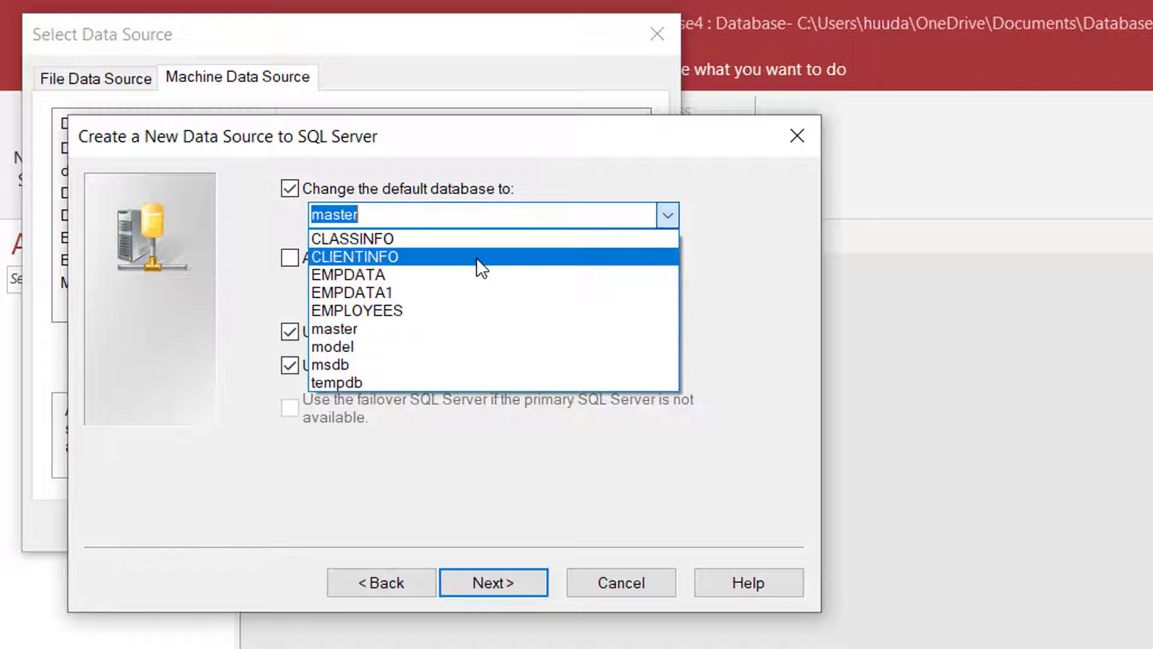
left_click(477, 257)
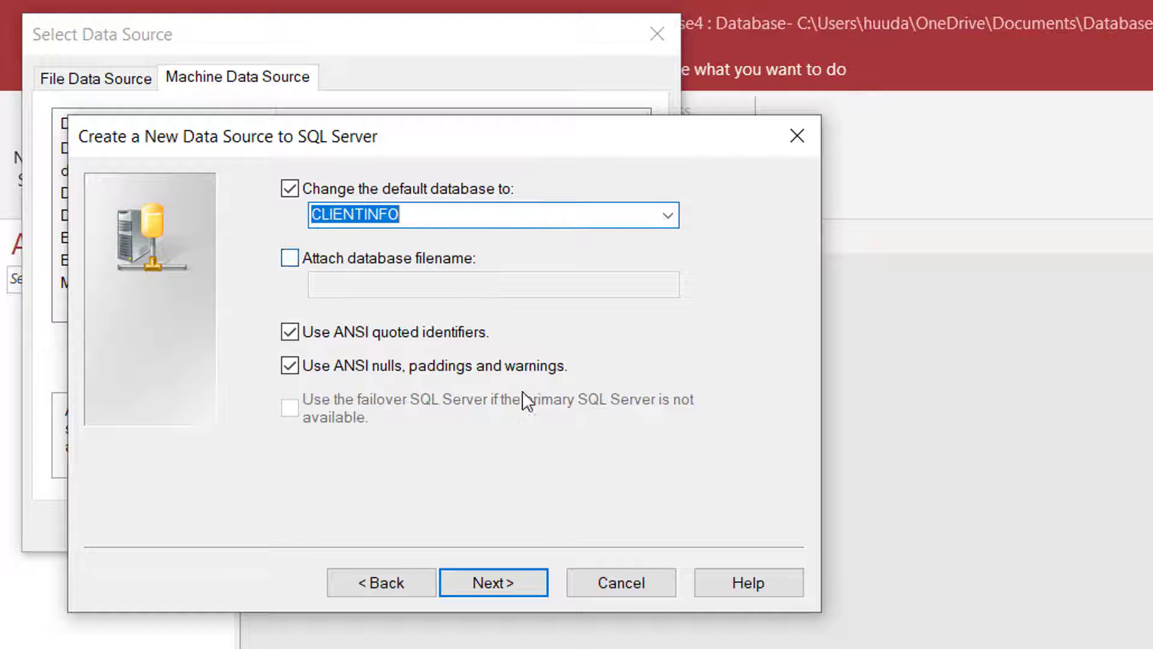
left_click(502, 589)
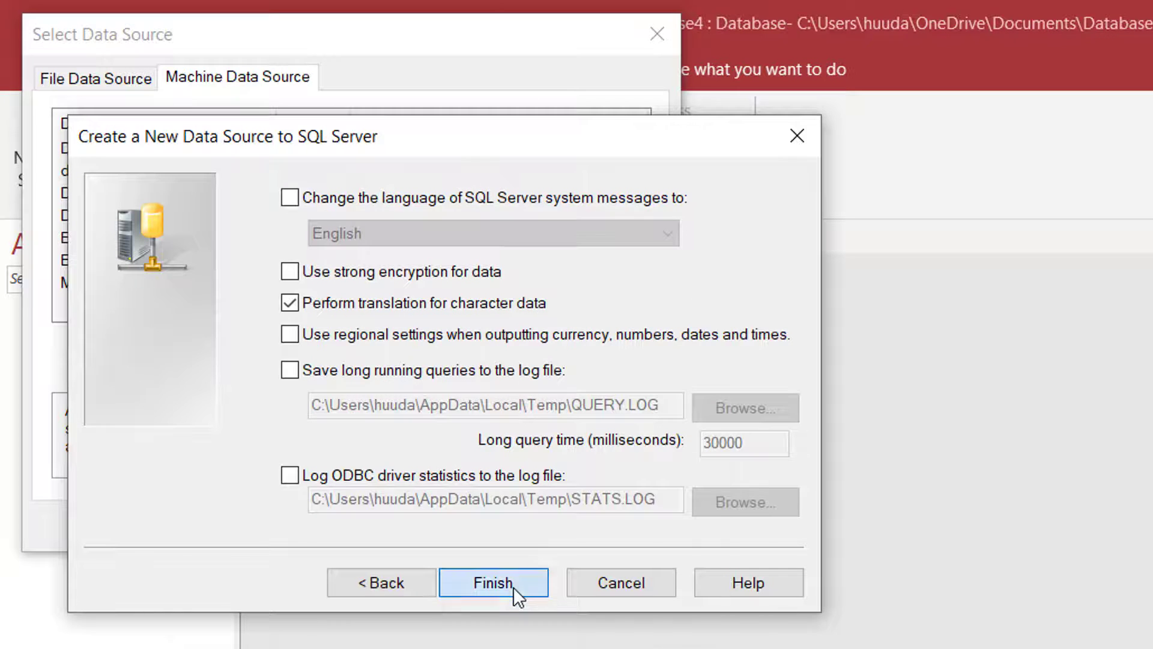
left_click(517, 596)
left_click(378, 607)
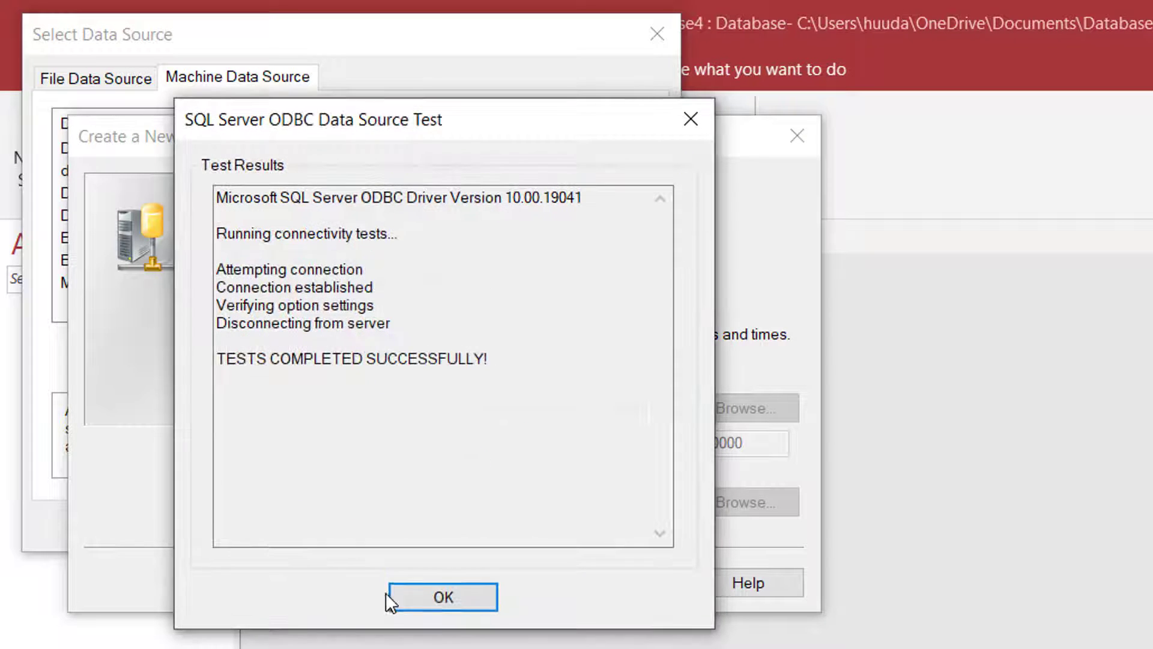
left_click(471, 606)
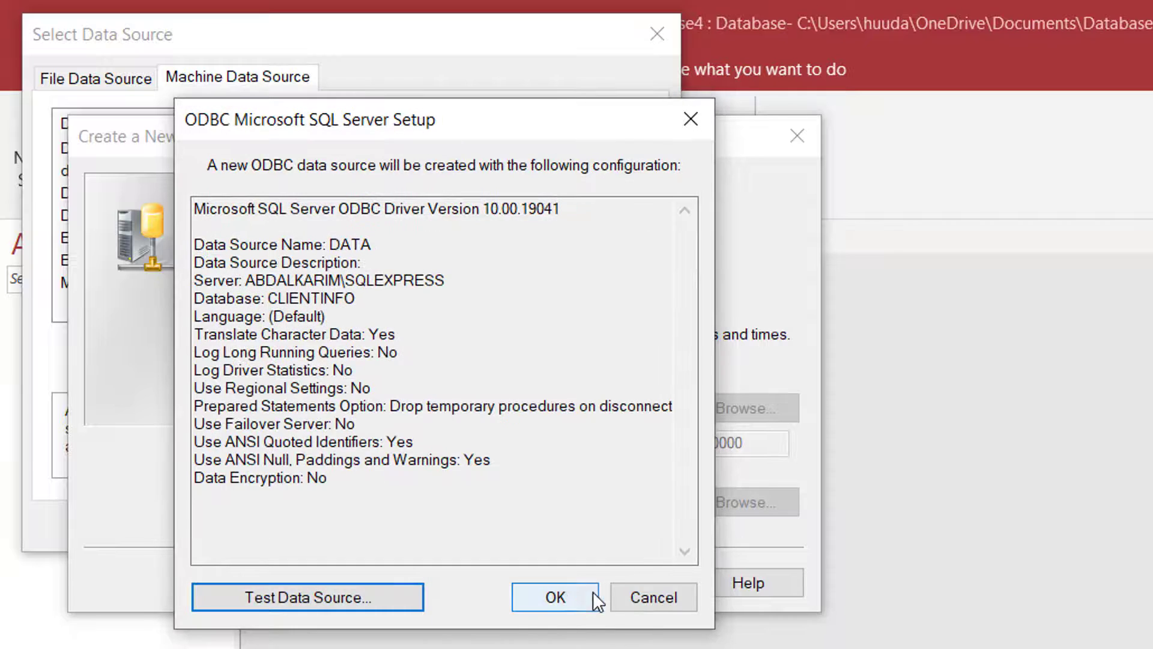
left_click(556, 596)
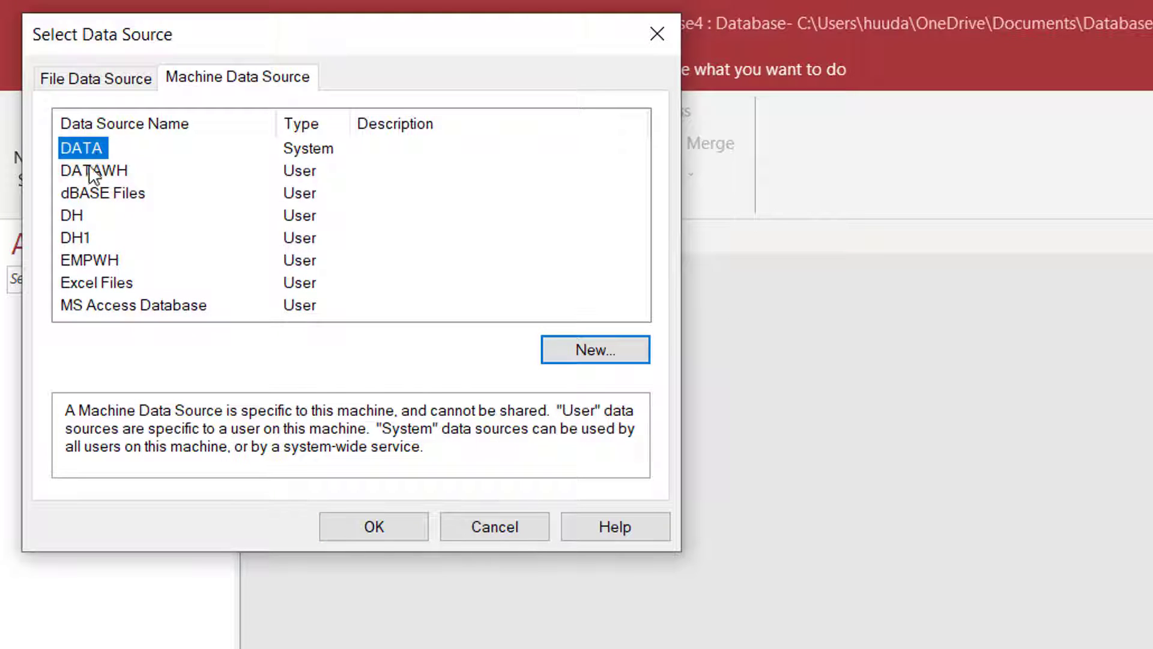
Link dbo.CINFO through DATA without a unique identifier, open dbo_CINFO, then return to Management Studio
left_click(308, 150)
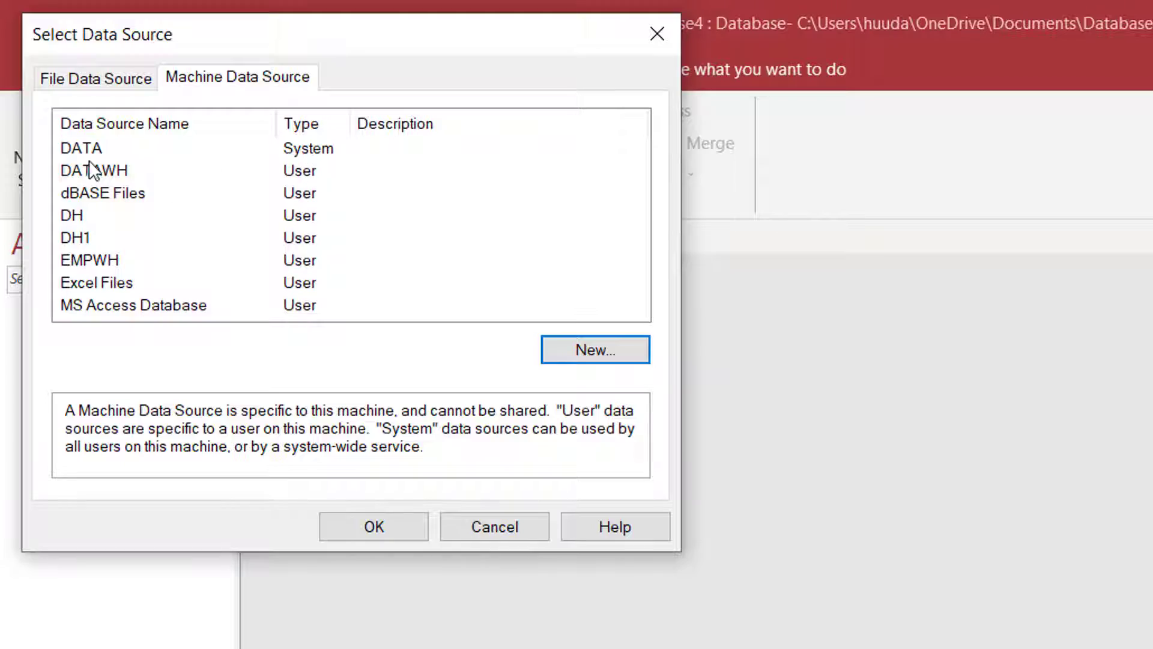
left_click(387, 532)
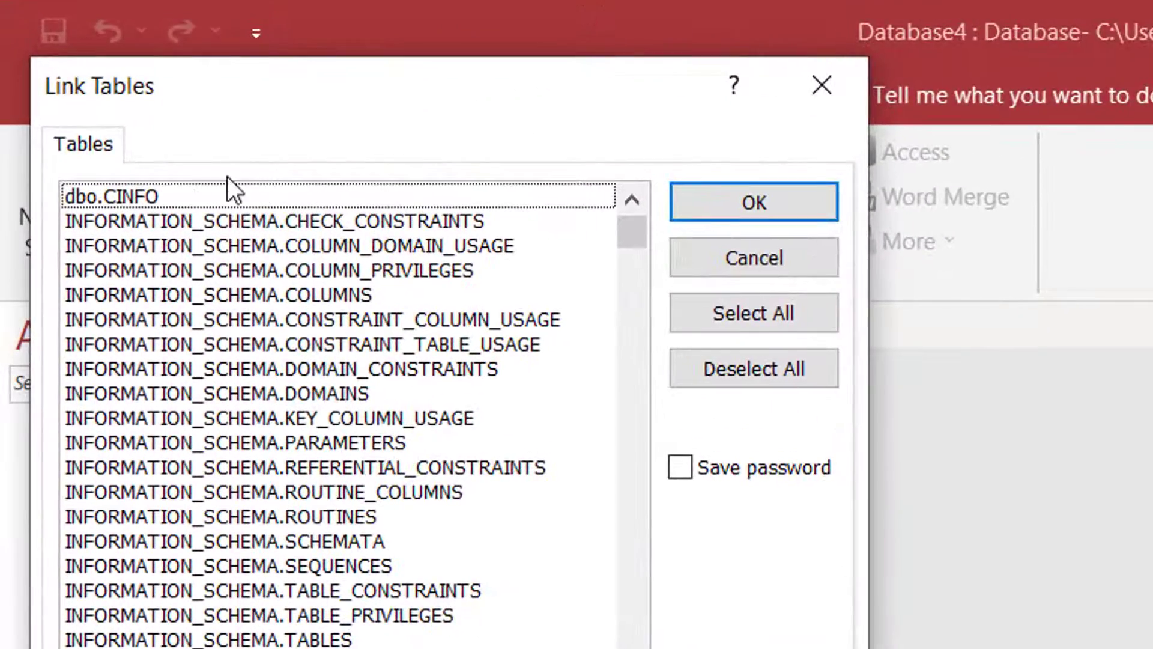
left_click(77, 90)
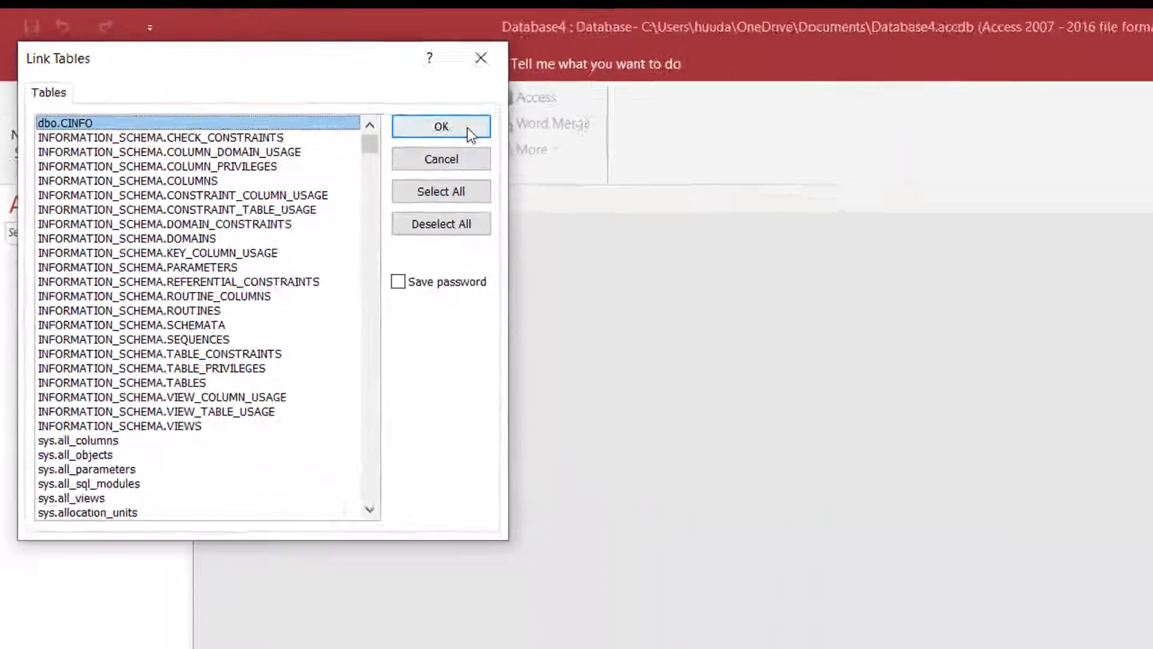
left_click(793, 203)
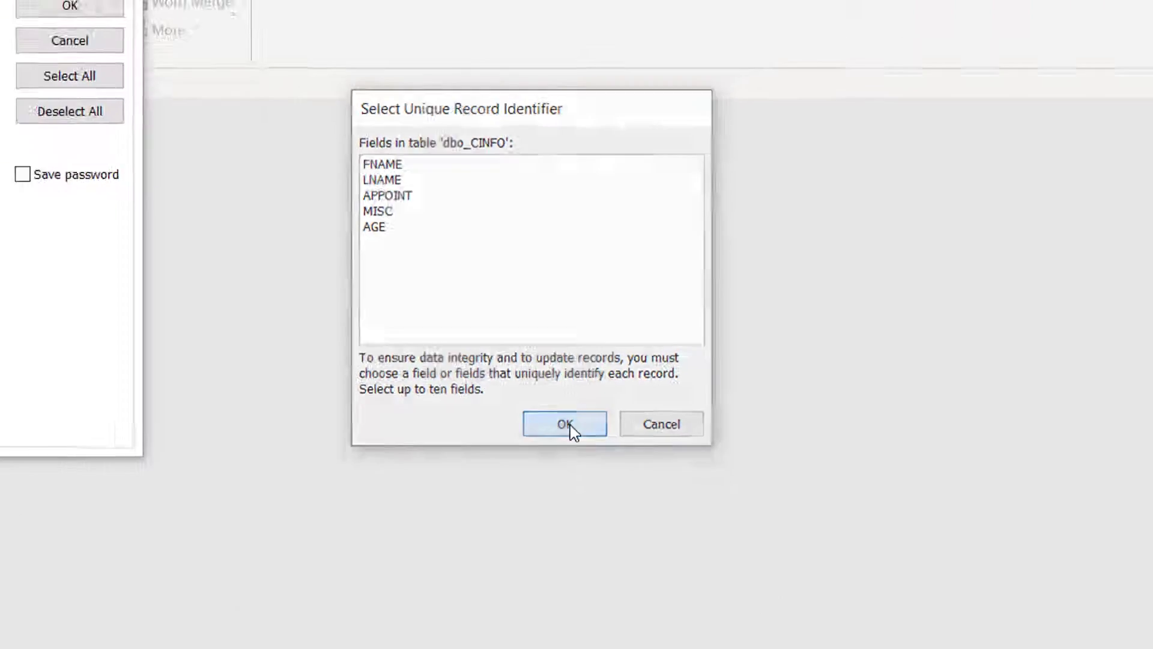
left_click(528, 523)
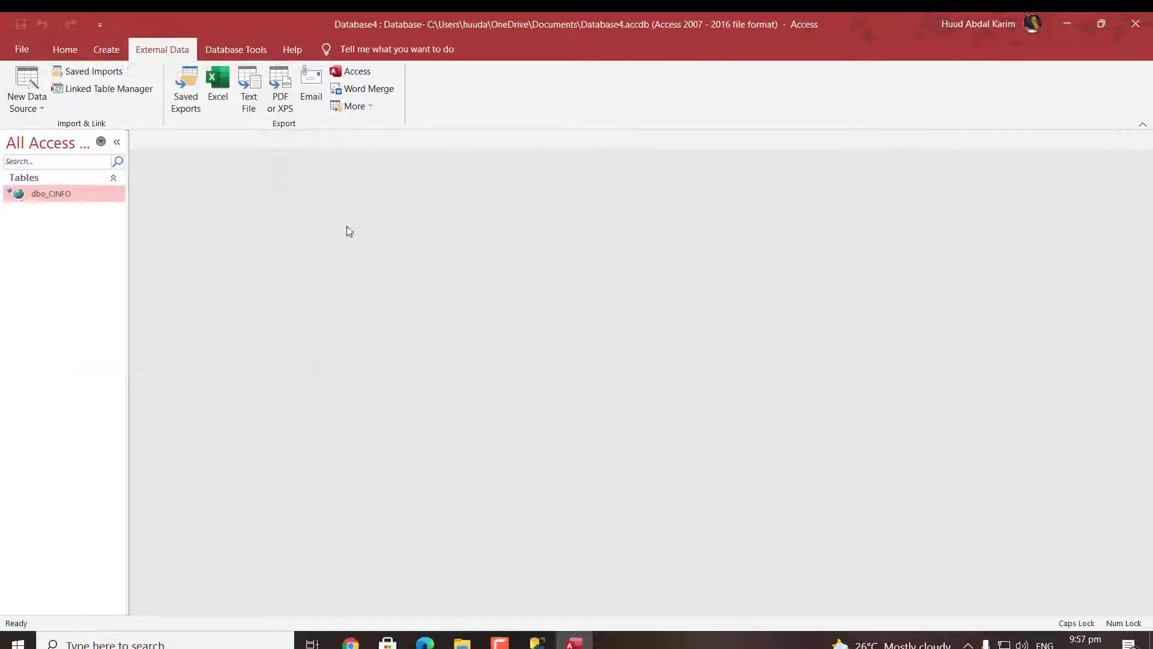
double_click(63, 196)
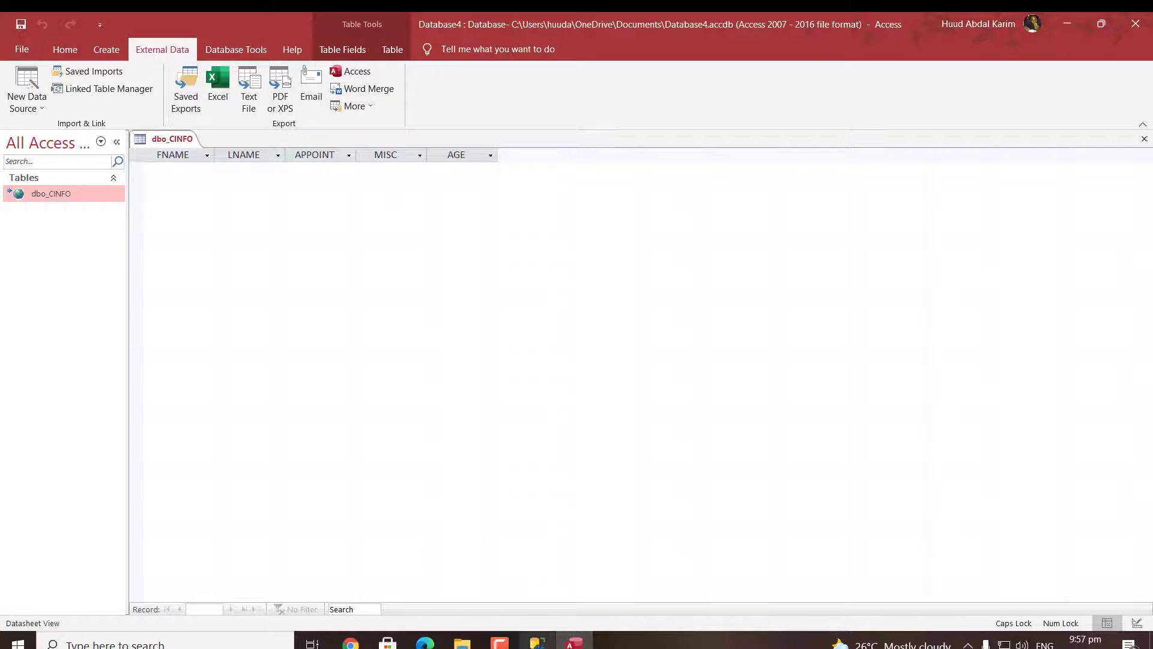
left_click(537, 642)
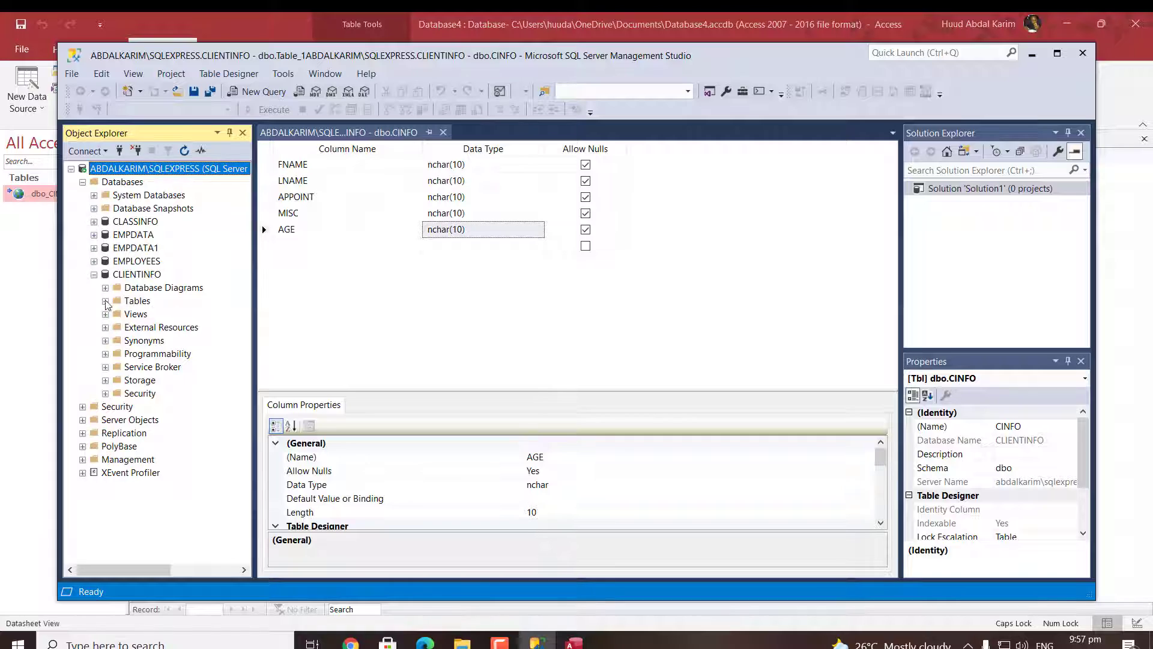
Expand CLIENTINFO's Tables folder and open dbo.CINFO with Edit Top 200 Rows
left_click(137, 302)
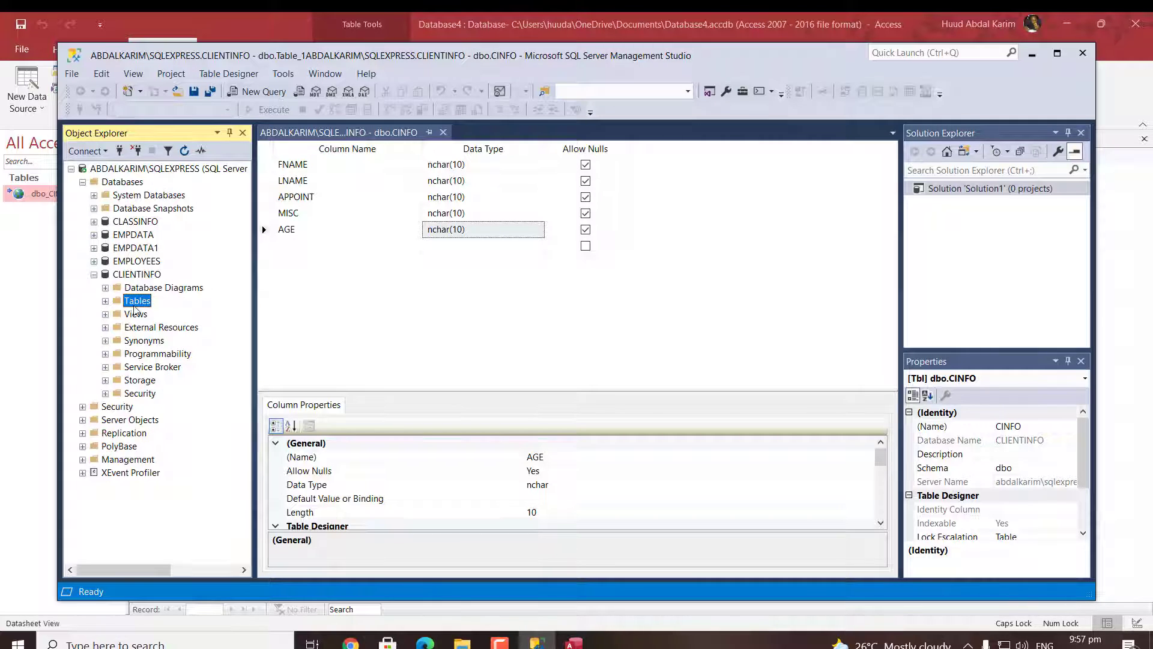
right_click(134, 306)
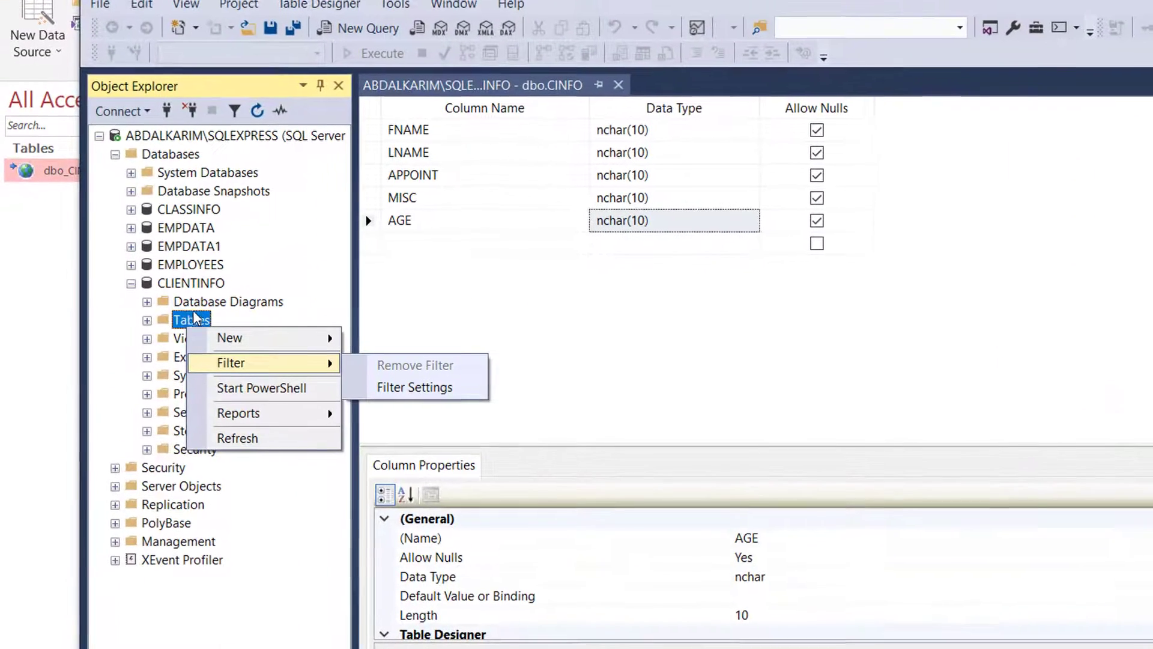
left_click(146, 320)
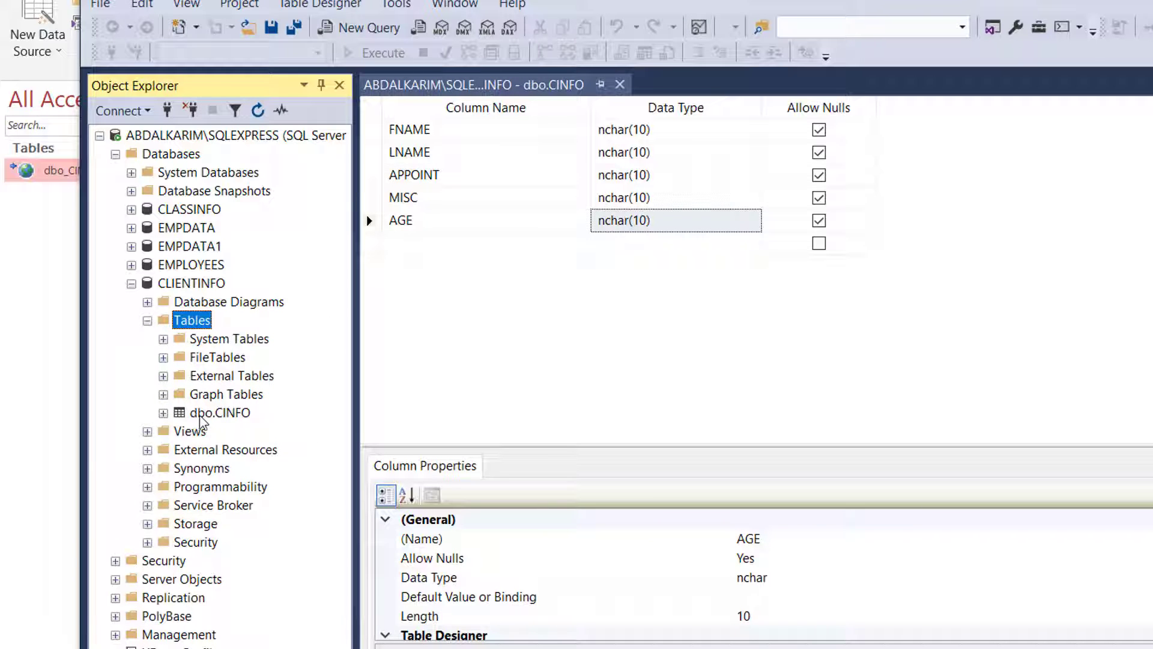
left_click(201, 413)
right_click(202, 414)
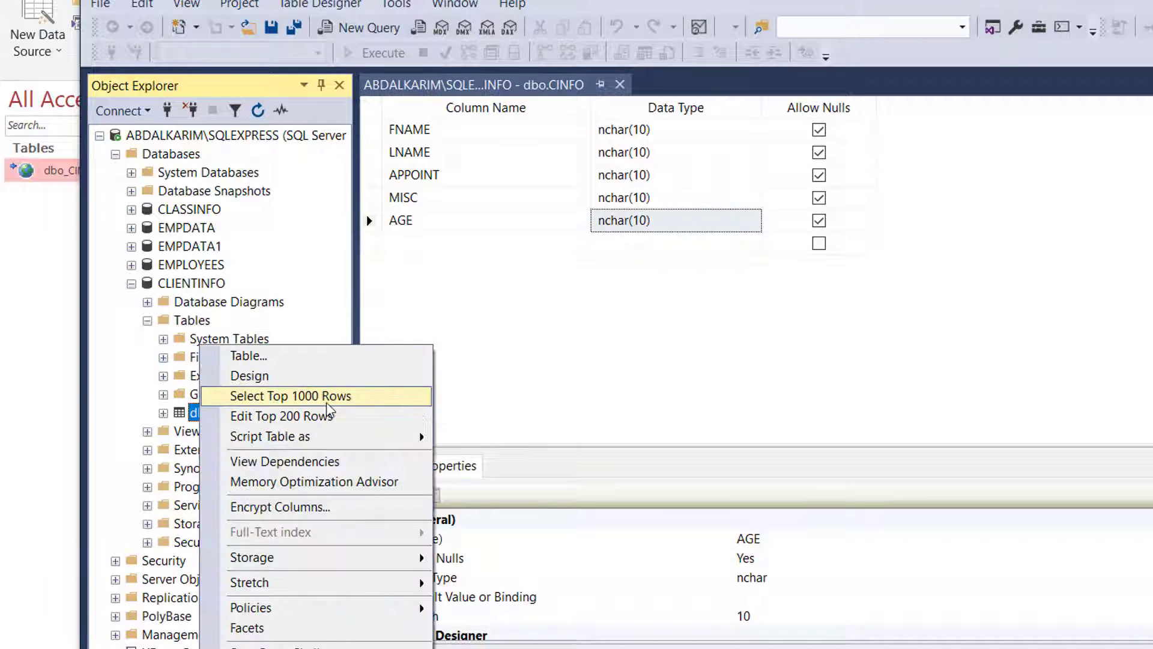
left_click(356, 420)
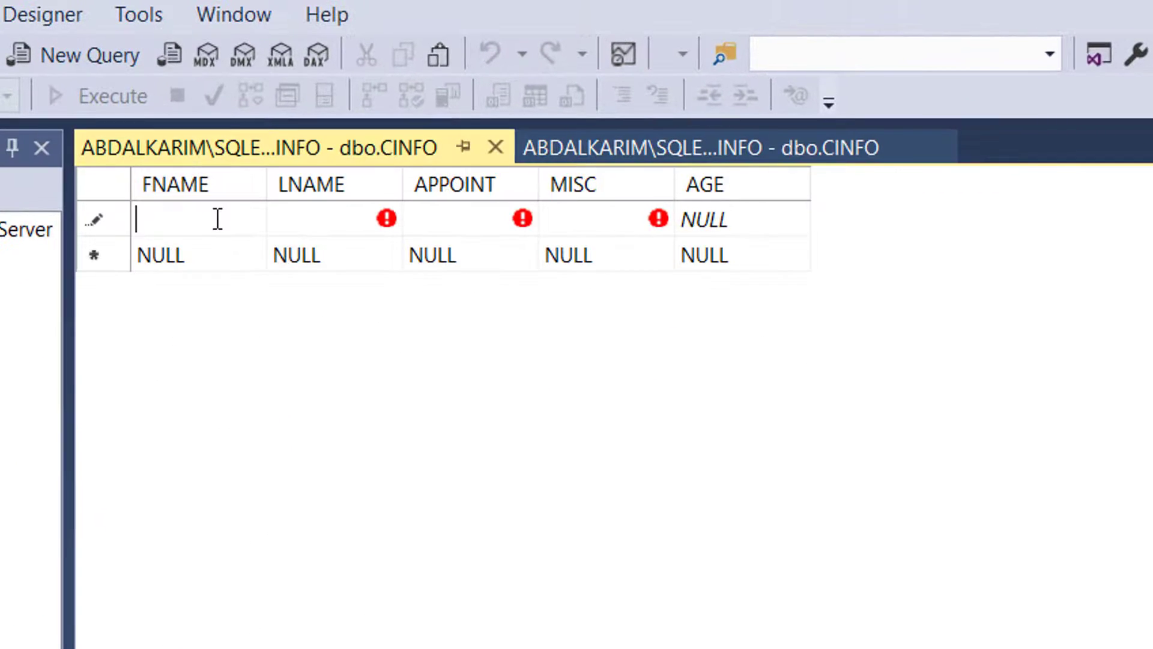
Enter the first client's first and last name, APPOINT 123, MISC 1235 and AGE 14
key("Tab")
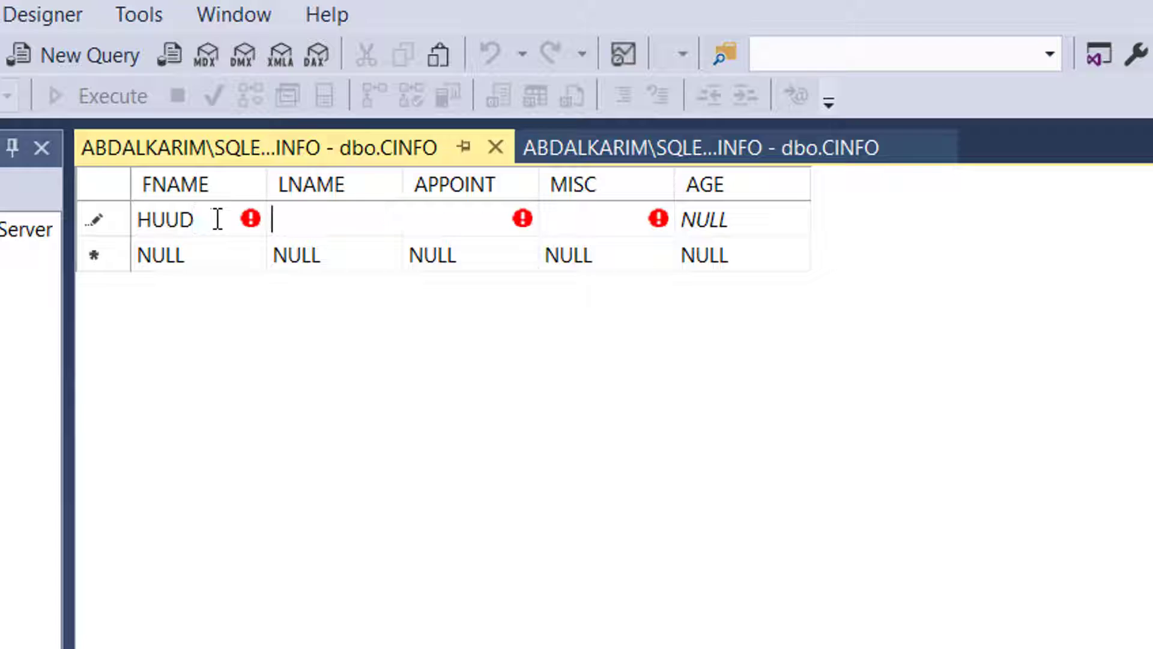
key("Tab")
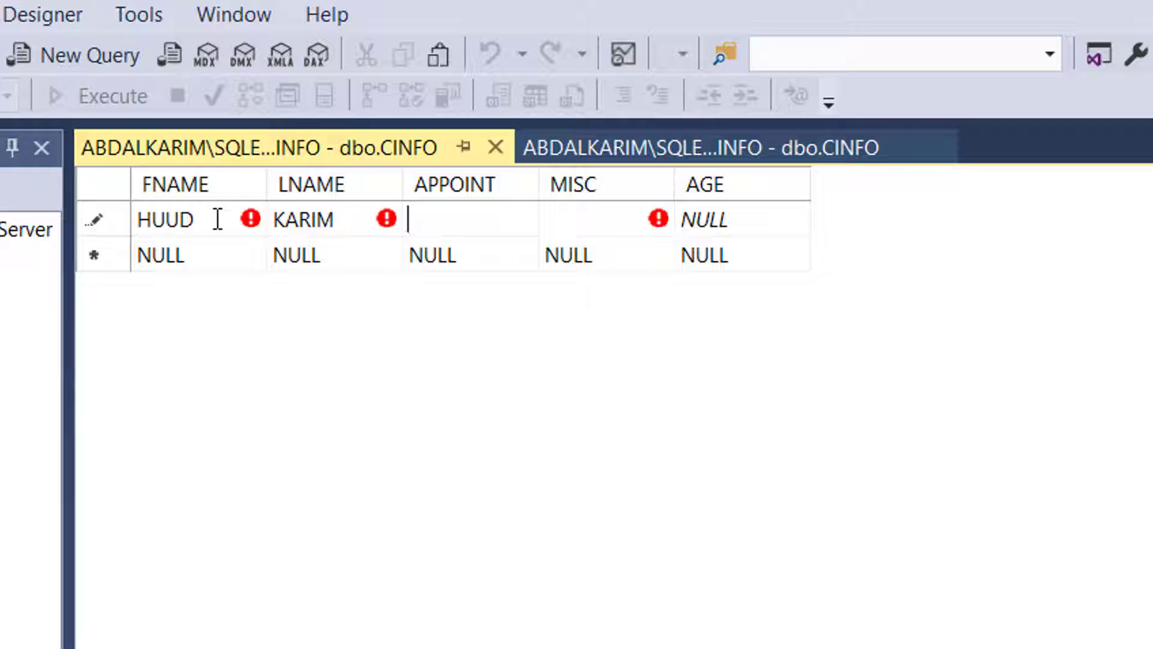
type("123")
key("Tab")
type("1")
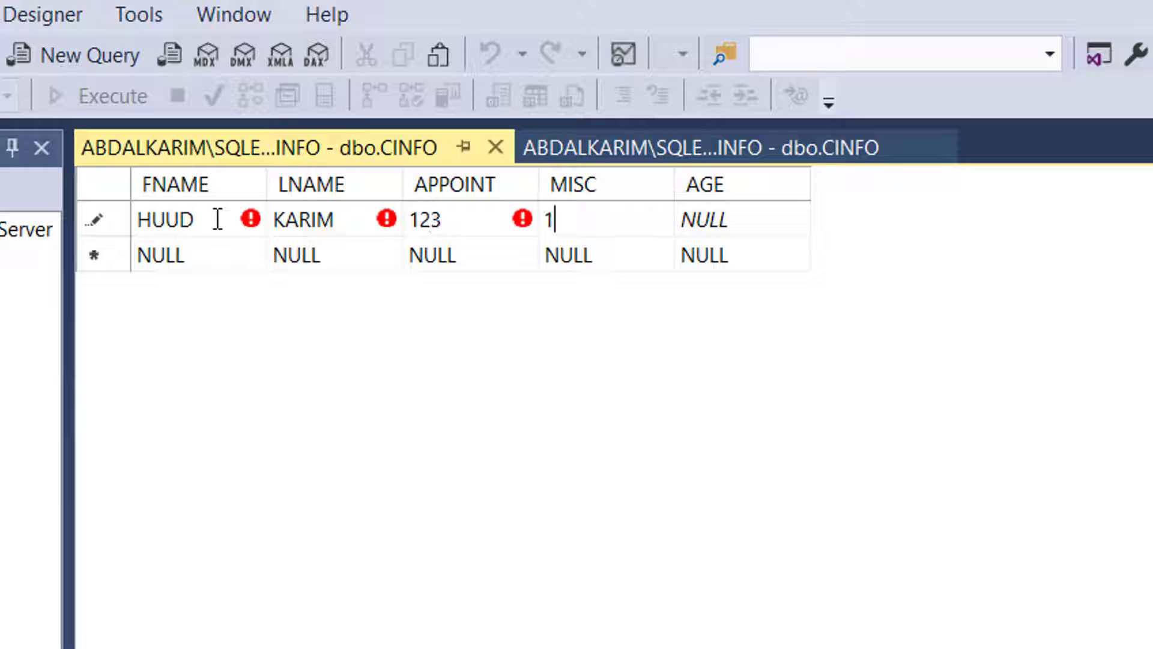
type("235")
key("Tab")
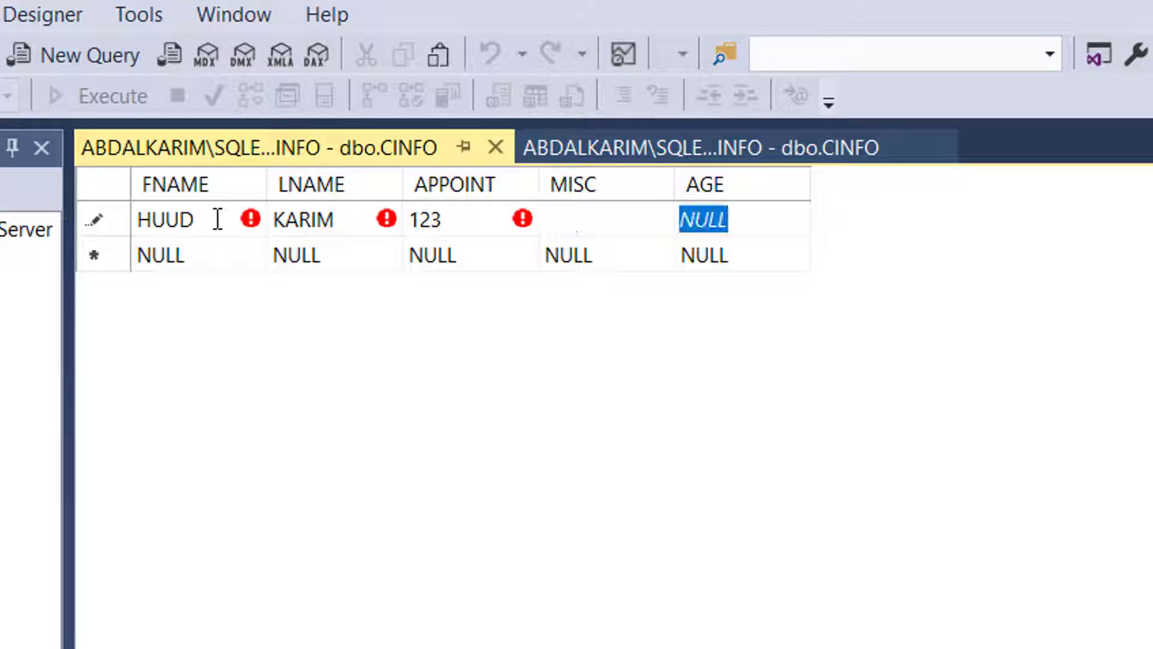
type("14")
key("Tab")
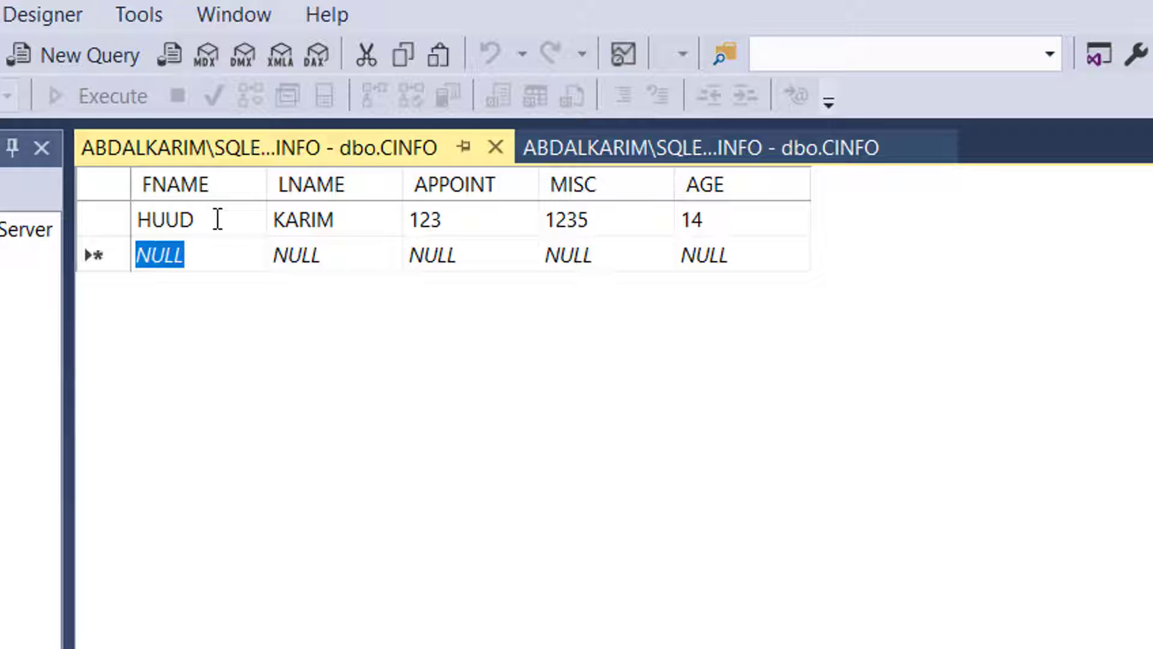
Enter the second client's first and last name, APPOINT 12485, MISC 225 and AGE 233, committing it
key("Tab")
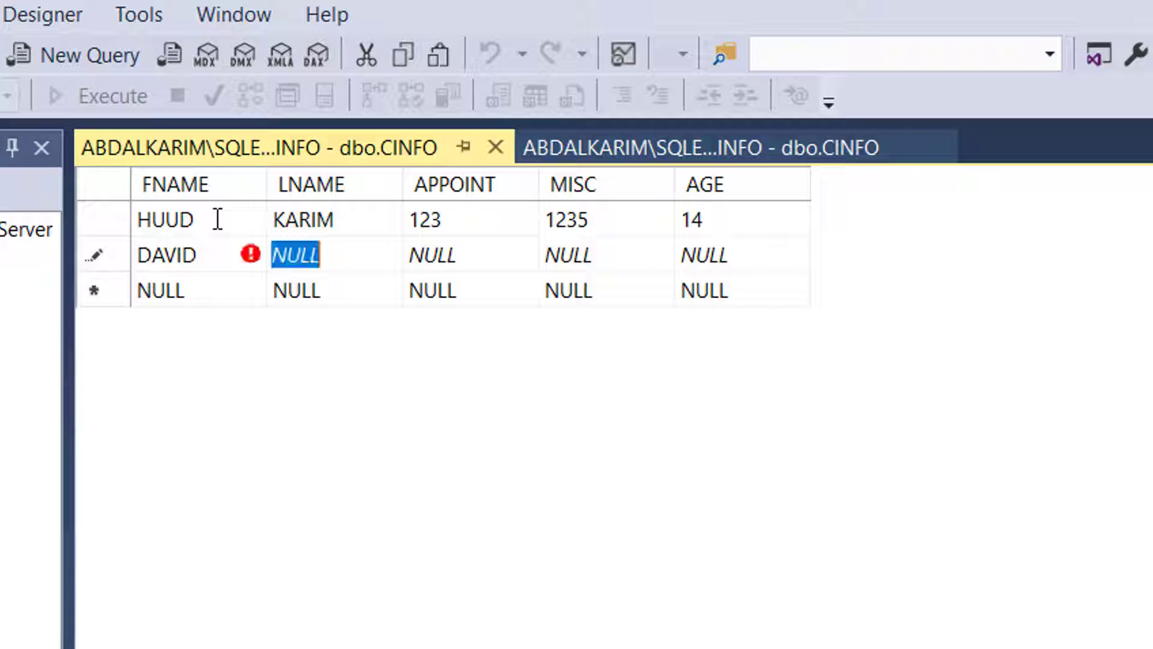
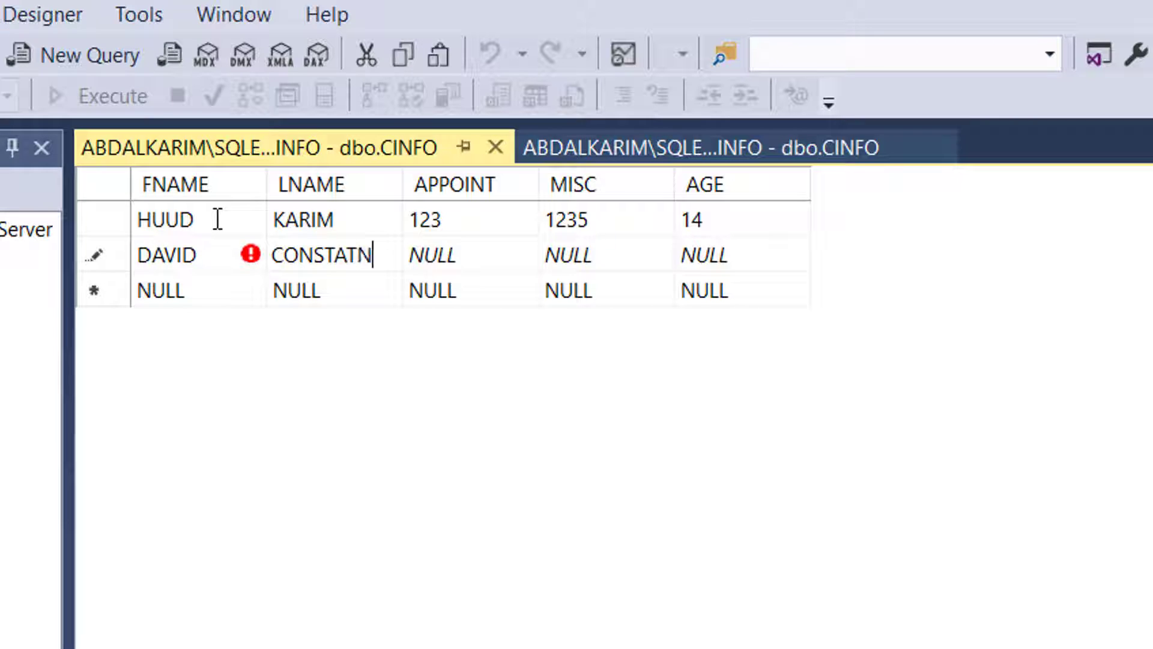
key("Tab")
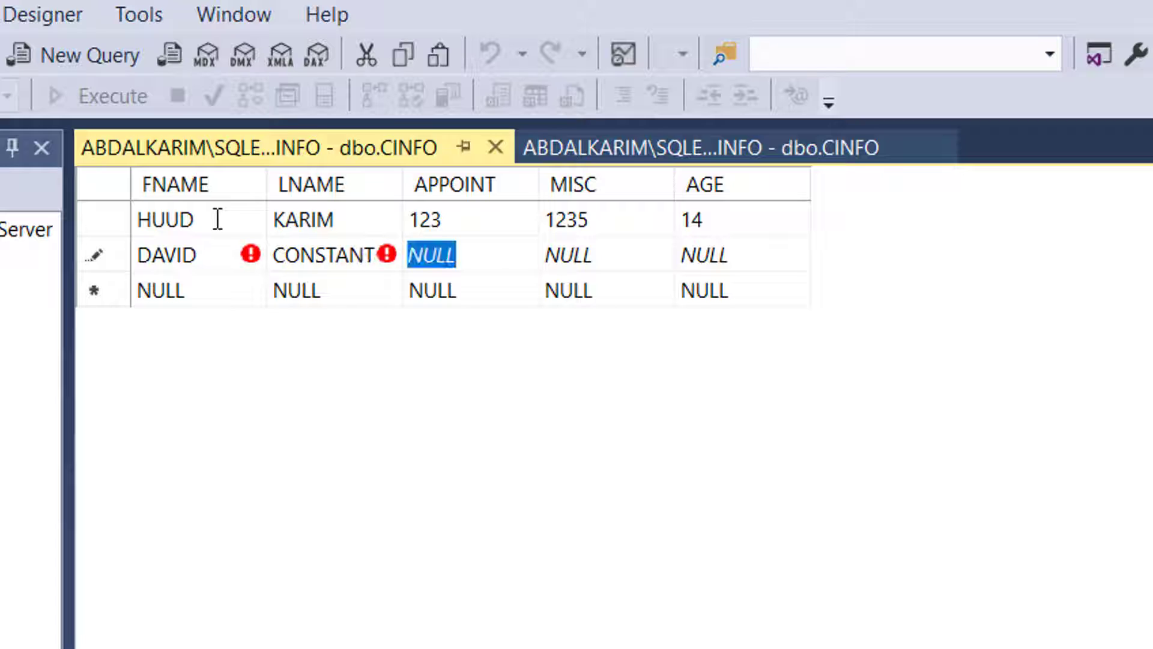
type("12485")
key("Tab")
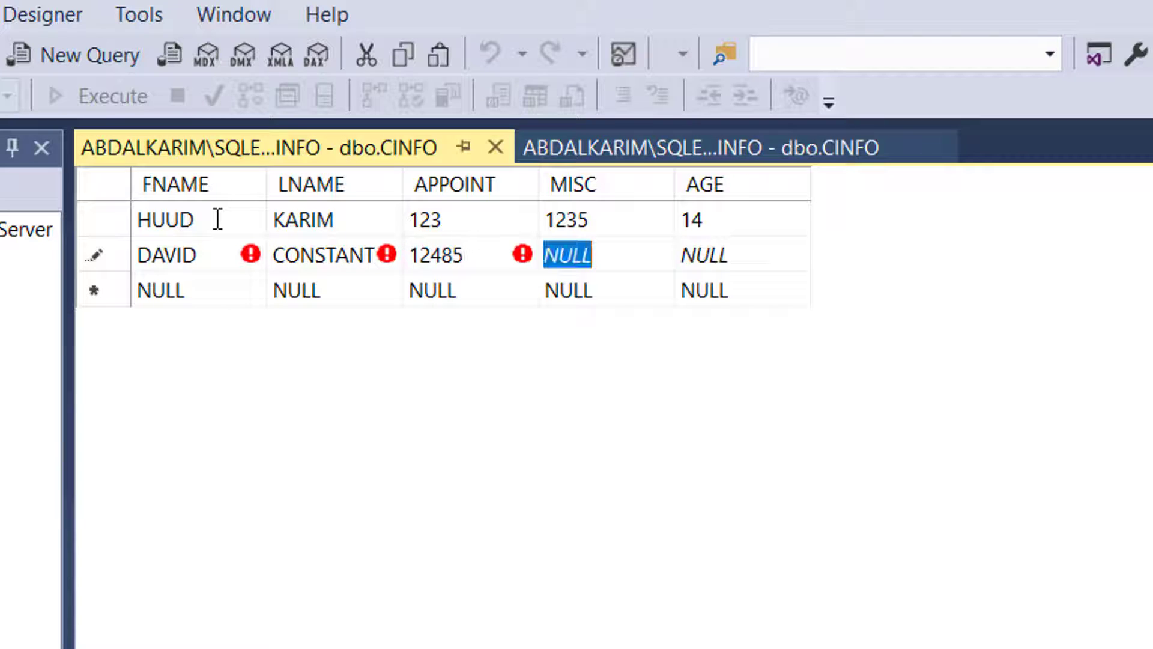
type("225")
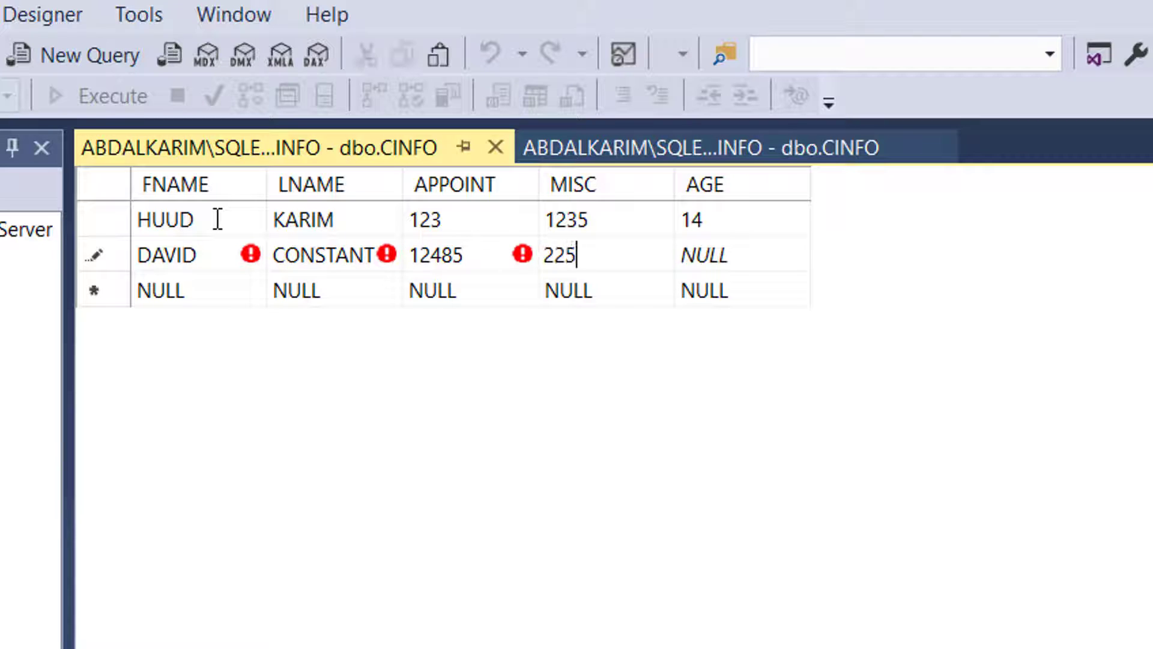
key("Tab")
type("233")
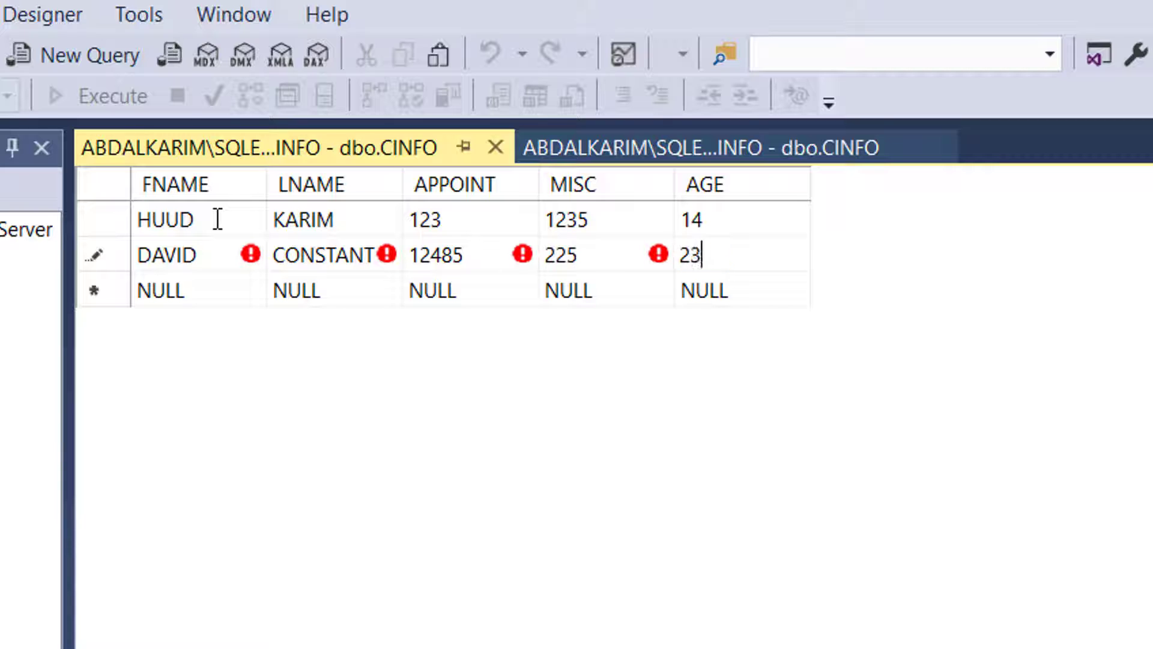
key("Return")
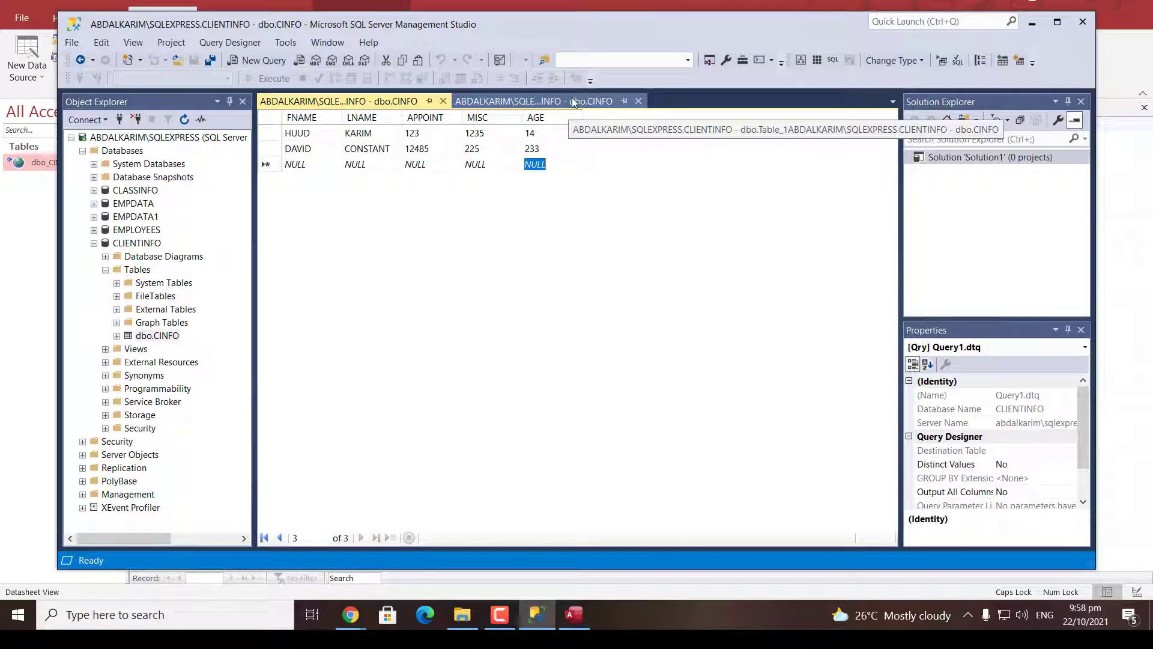
Check the CINFO rows in SQL Server, then bring back Access's dbo_CINFO datasheet and try refreshing it
left_click(573, 102)
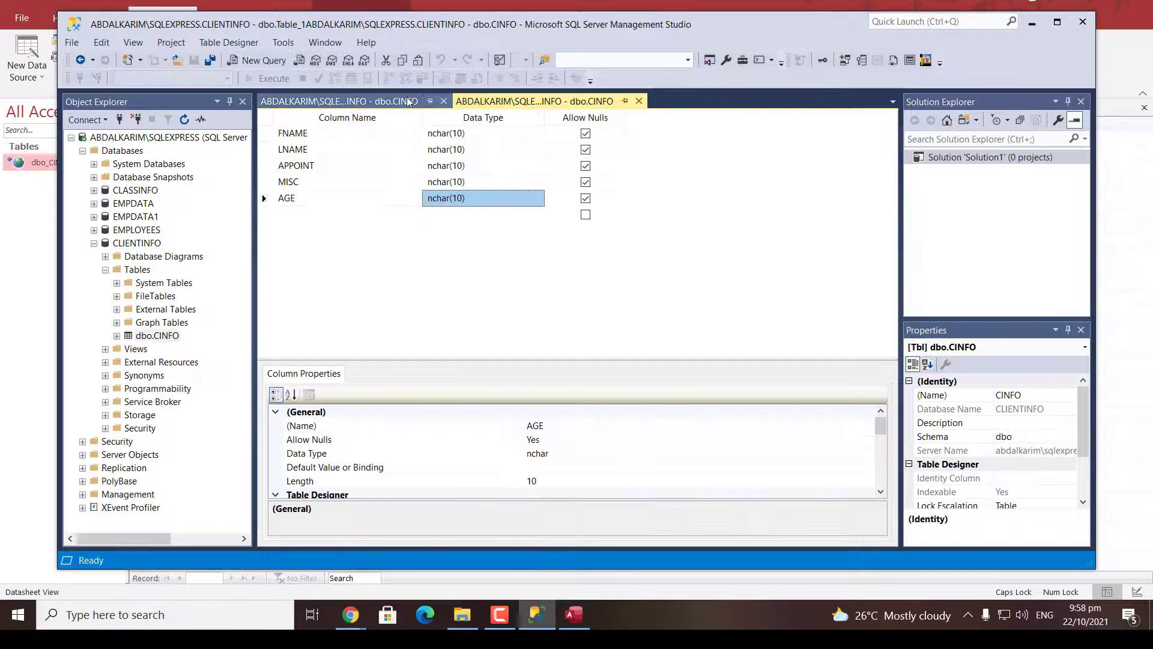
left_click(338, 101)
left_click(33, 255)
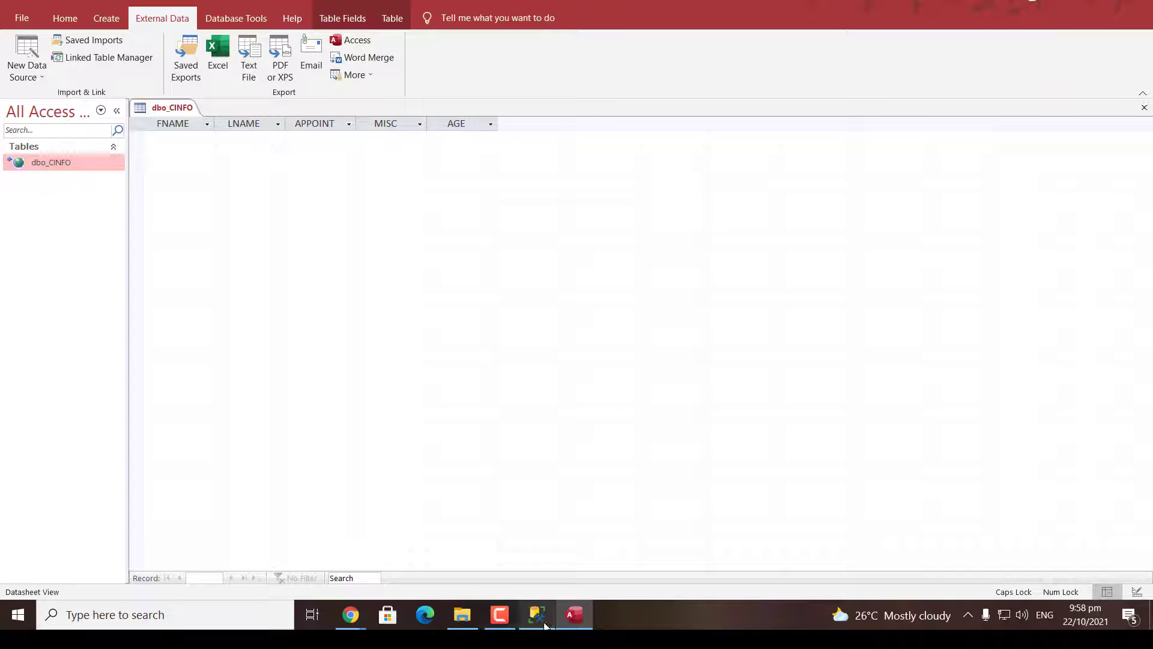
left_click(574, 618)
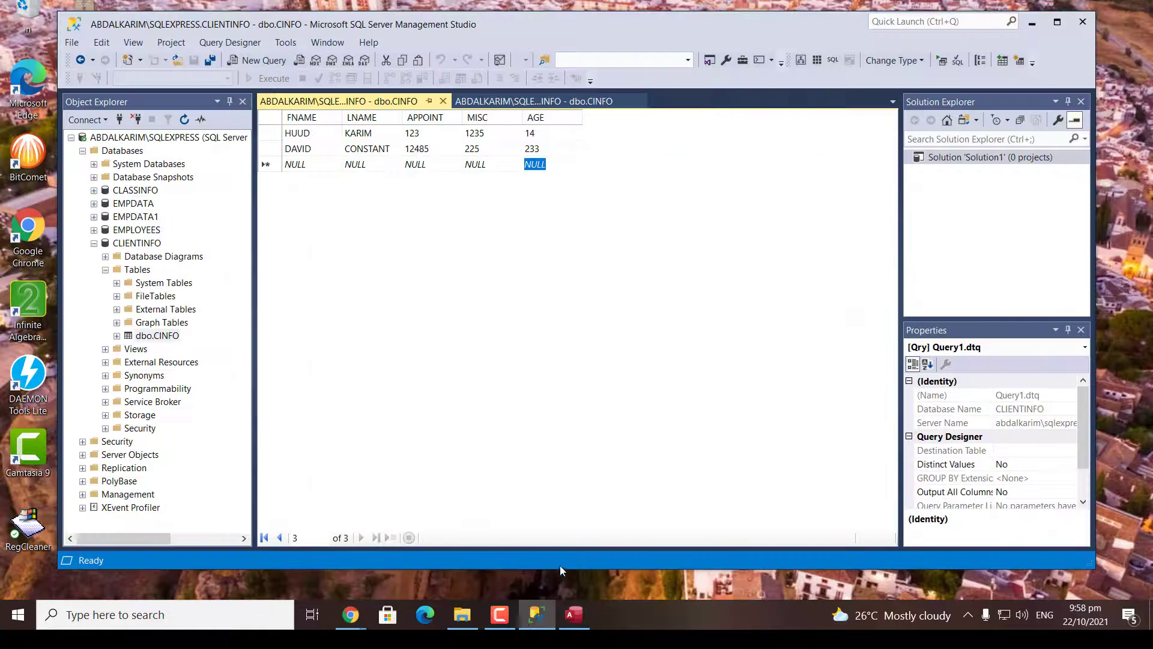
left_click(573, 613)
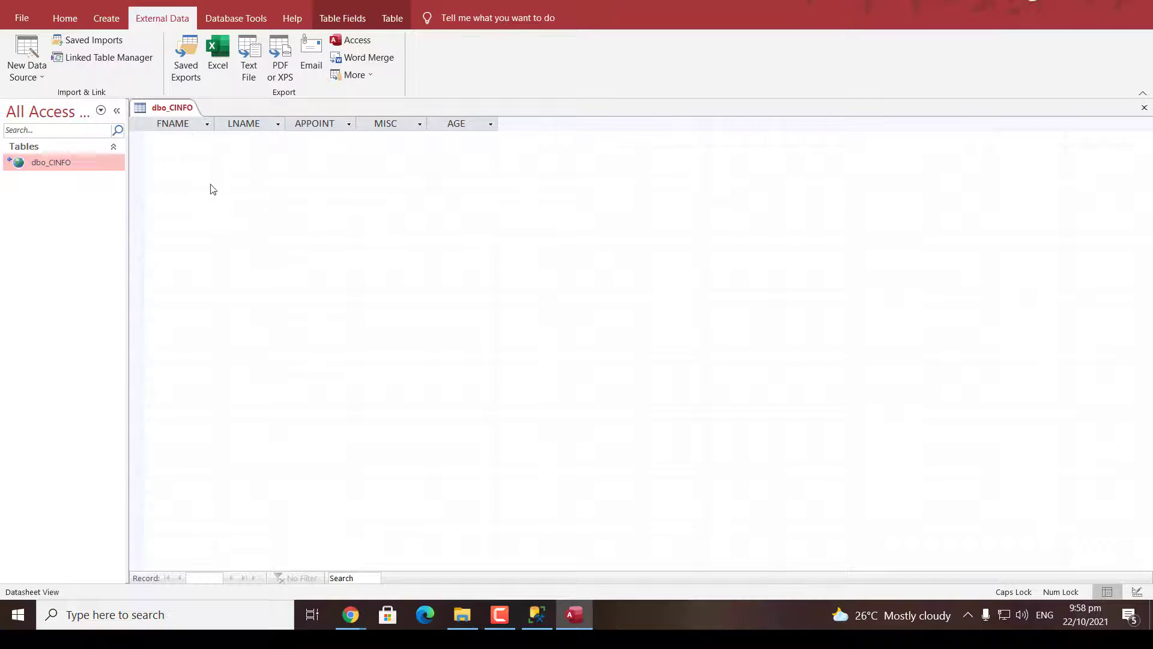
right_click(219, 194)
left_click(465, 96)
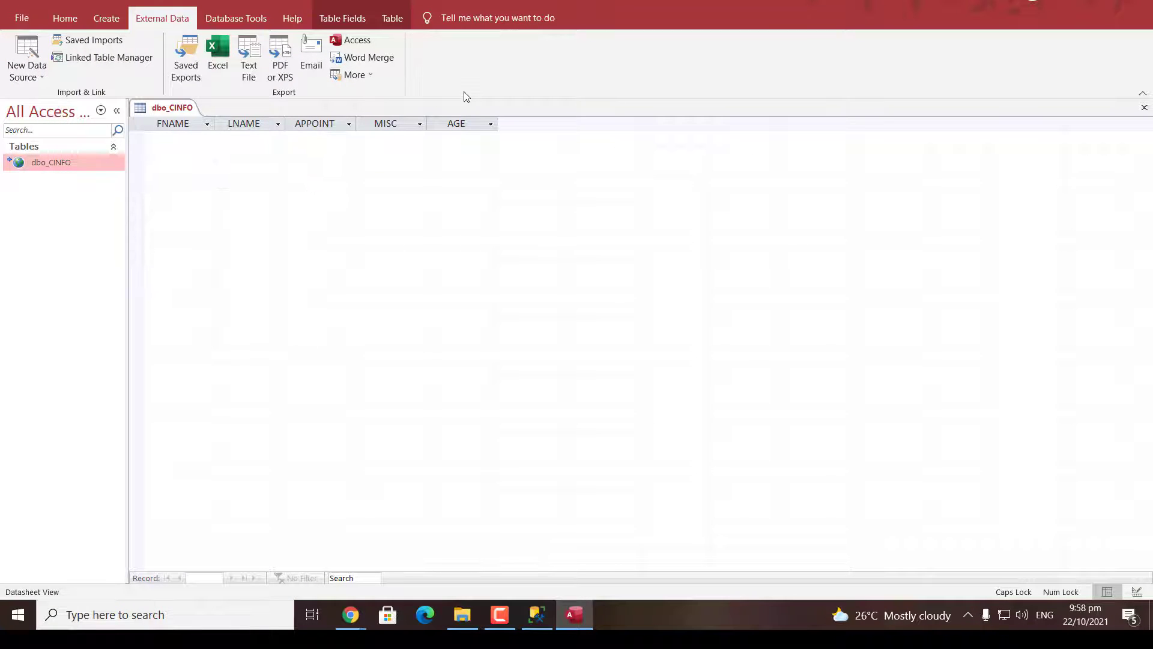